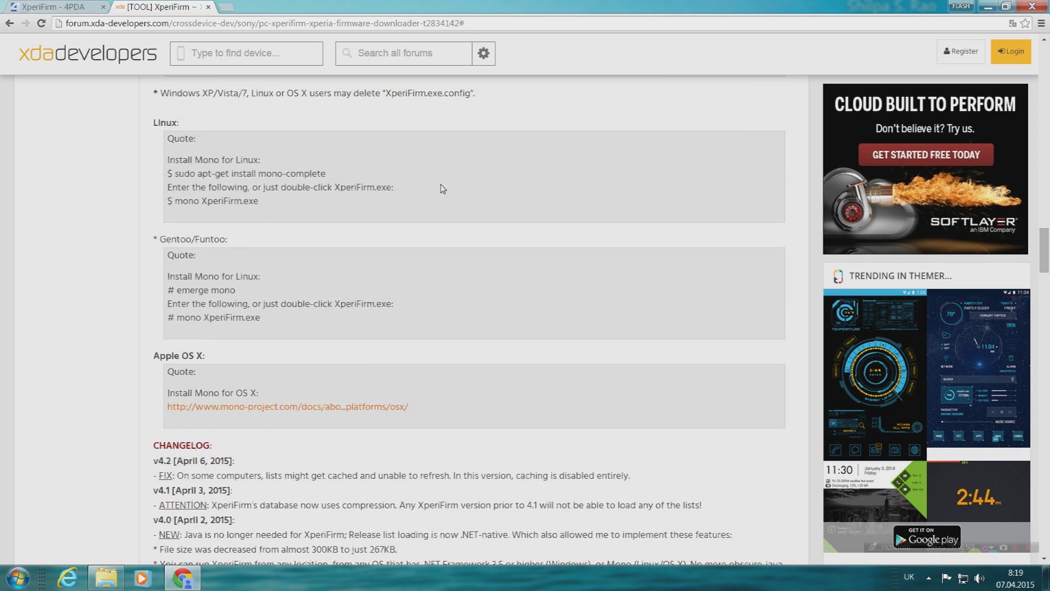
Look up the newest XperiFirm version entry in the changelog of the forum post
scroll(442, 189, down, 5)
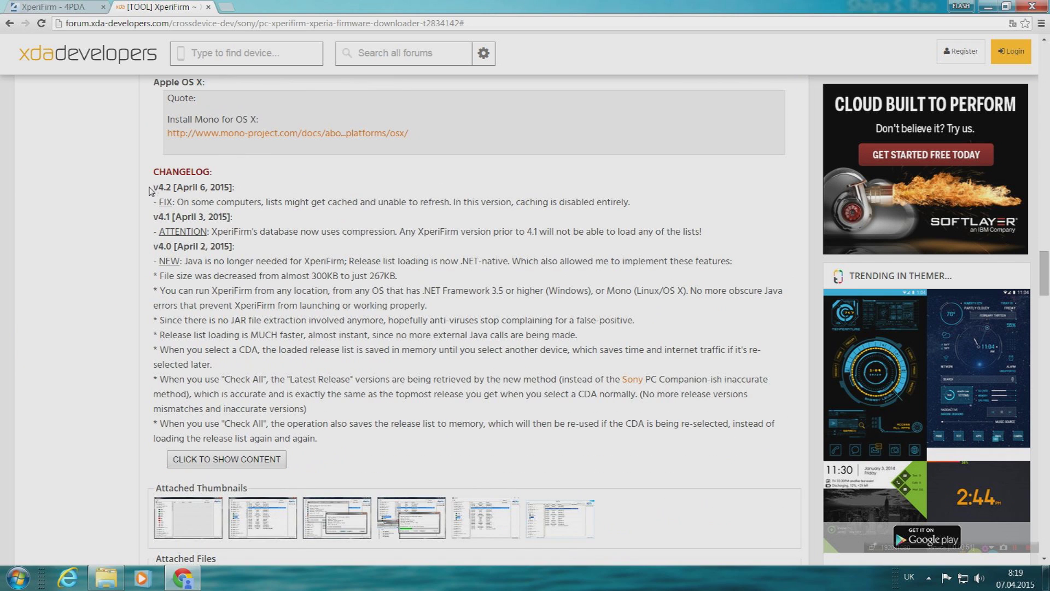
drag(154, 188, 235, 189)
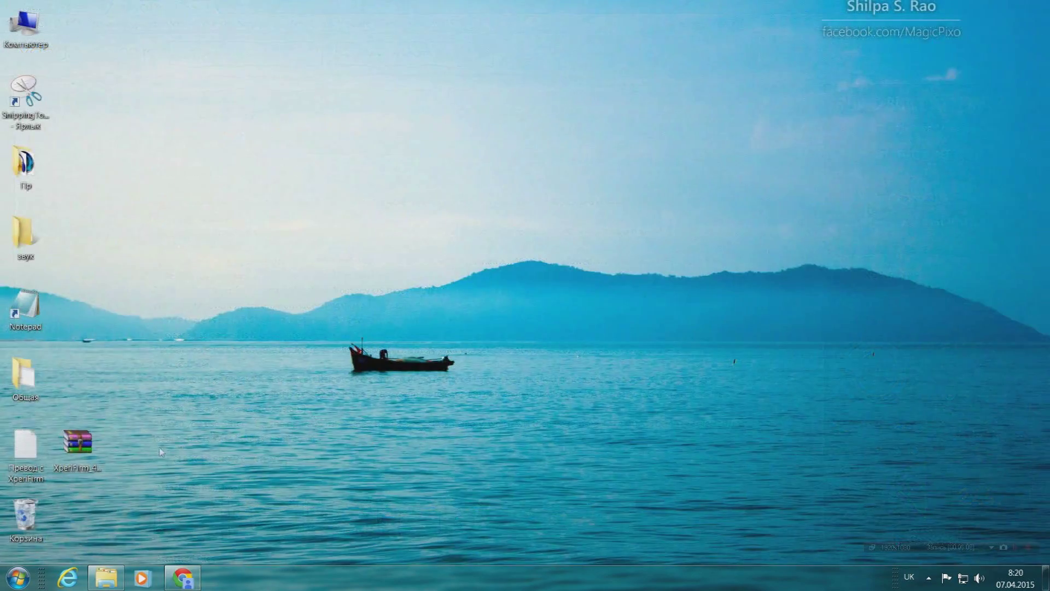
Extract the XperiFirm 4.2 archive on the desktop into a folder of the same name
right_click(77, 448)
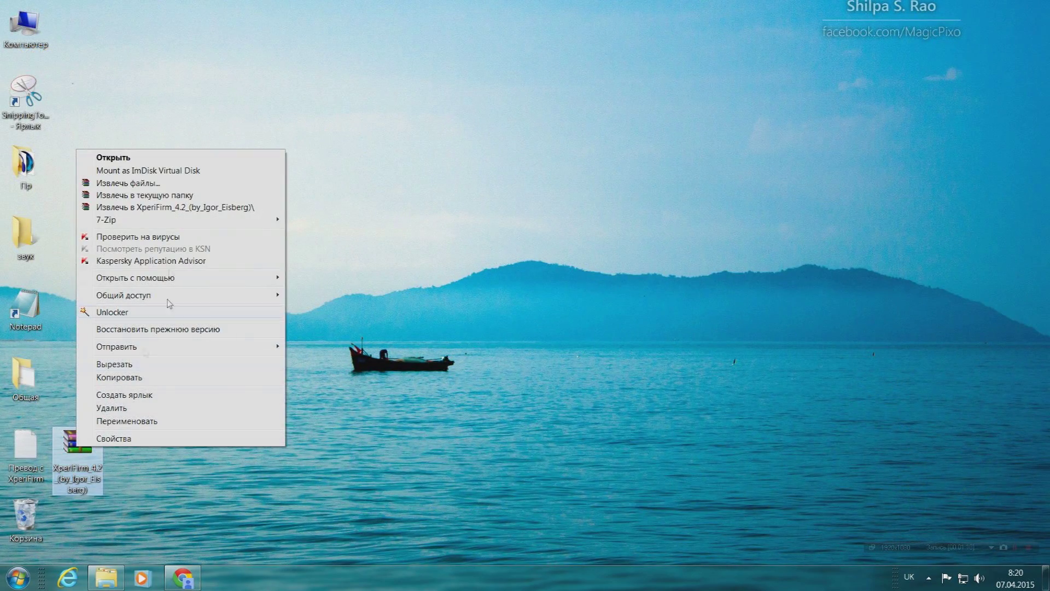
click(151, 184)
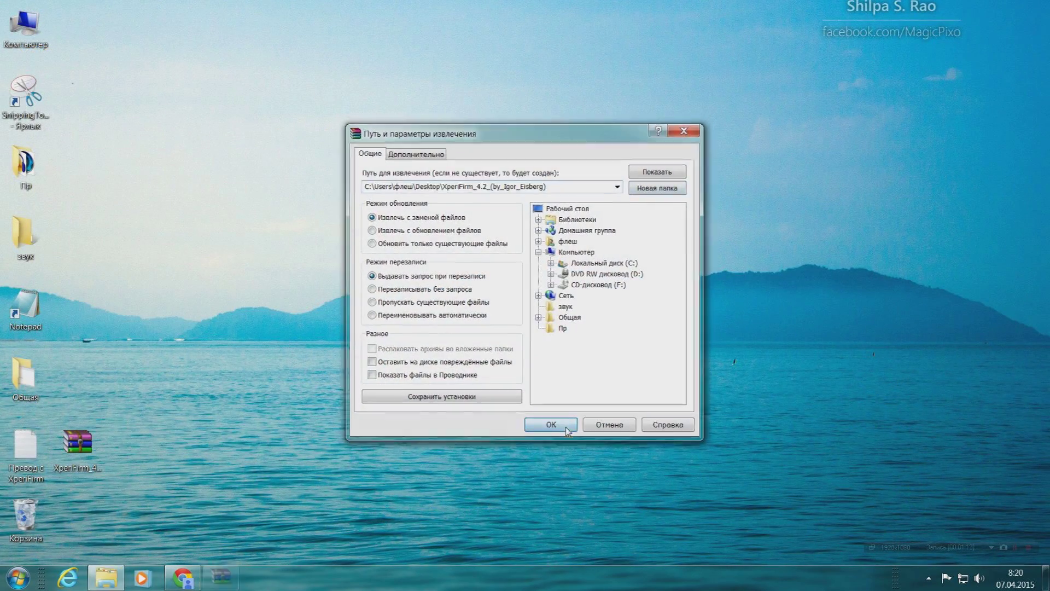
click(566, 427)
Launch XperiFirm from the extracted folder and leave only its maximized window open
double_click(76, 27)
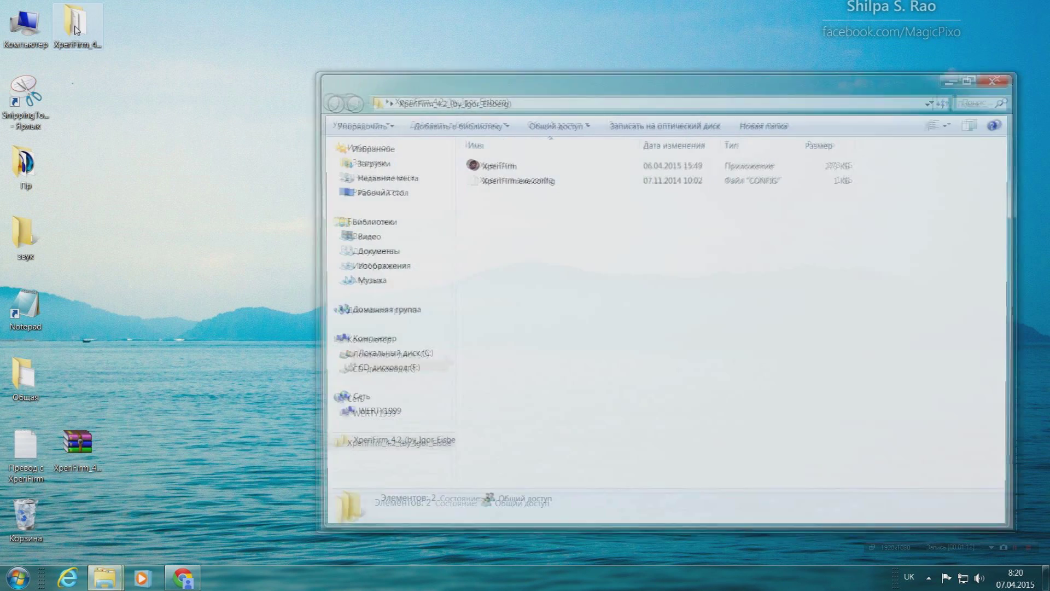
right_click(534, 170)
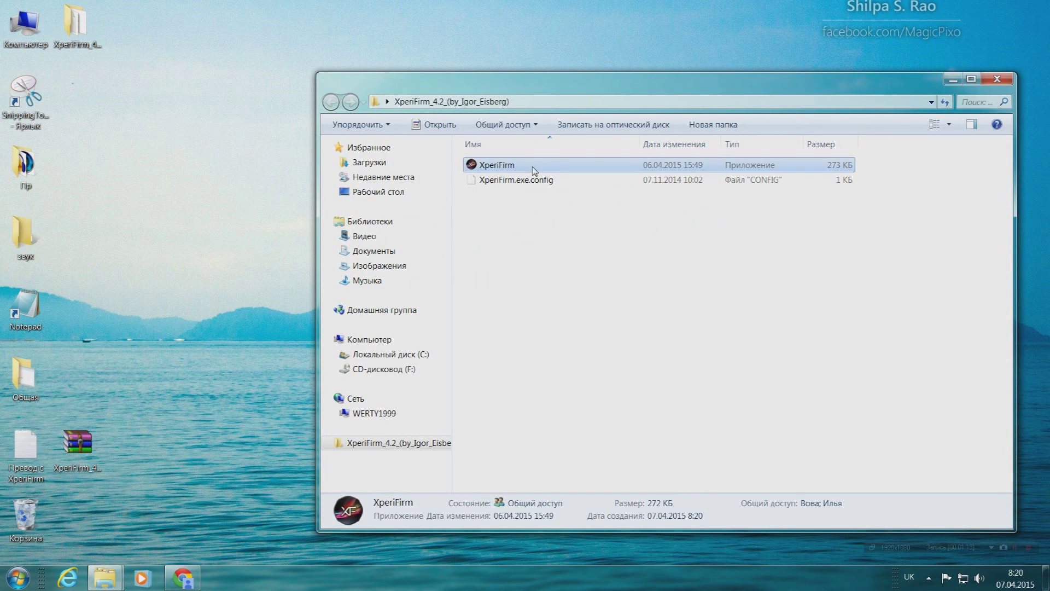
click(574, 190)
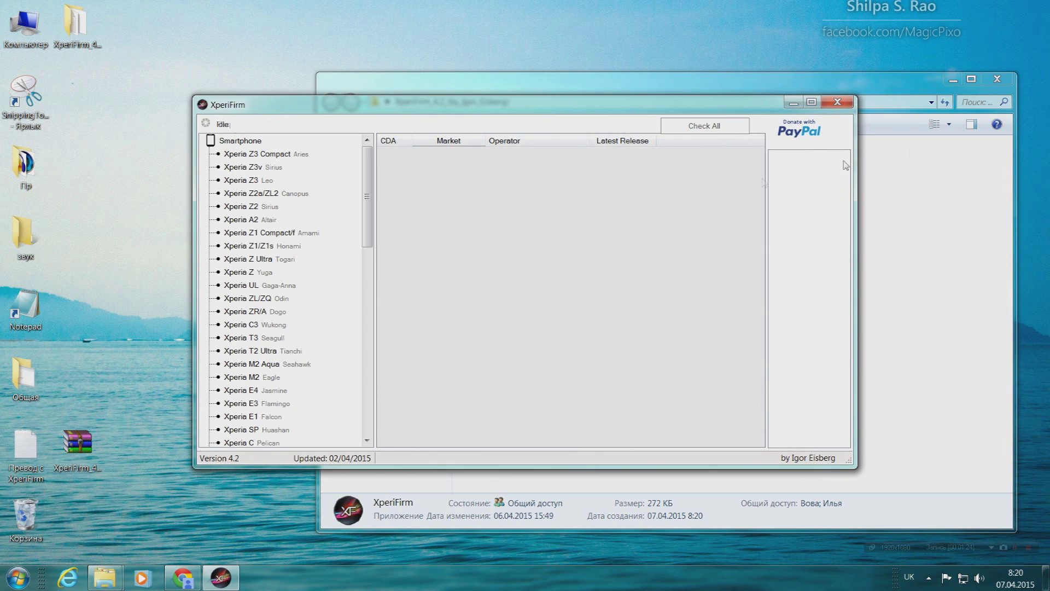
click(996, 80)
double_click(727, 103)
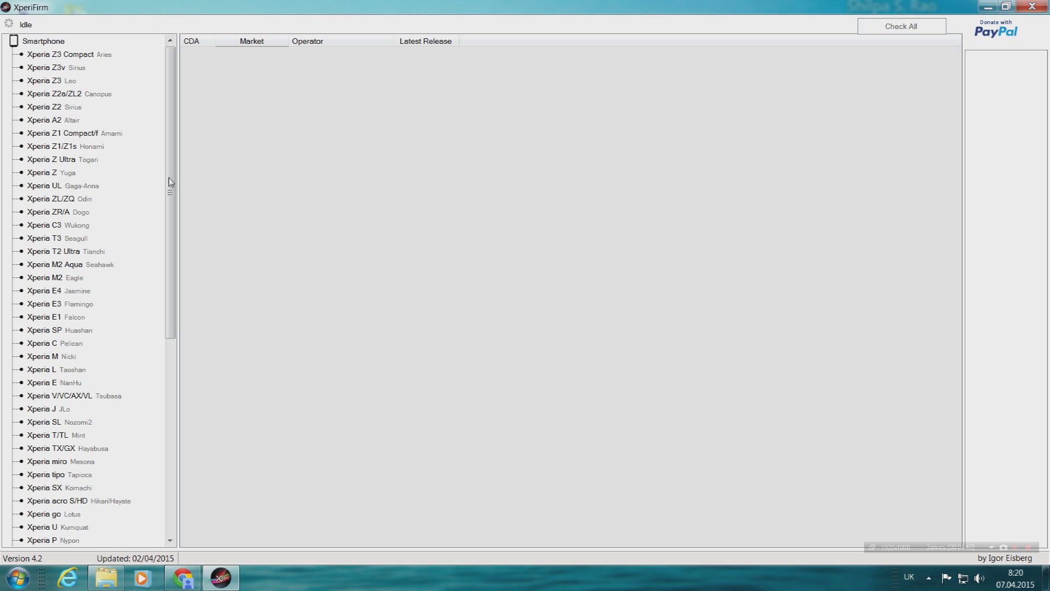
Find Xperia L in the smartphone list and select its C2105/S36h model
drag(169, 184, 168, 418)
drag(155, 466, 8, 497)
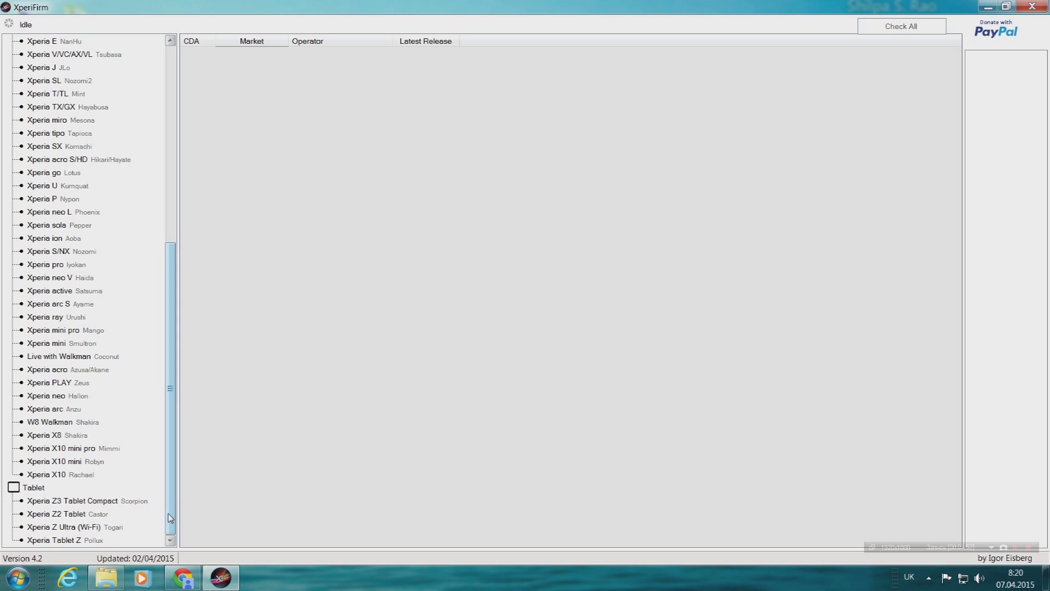
drag(168, 518, 188, 301)
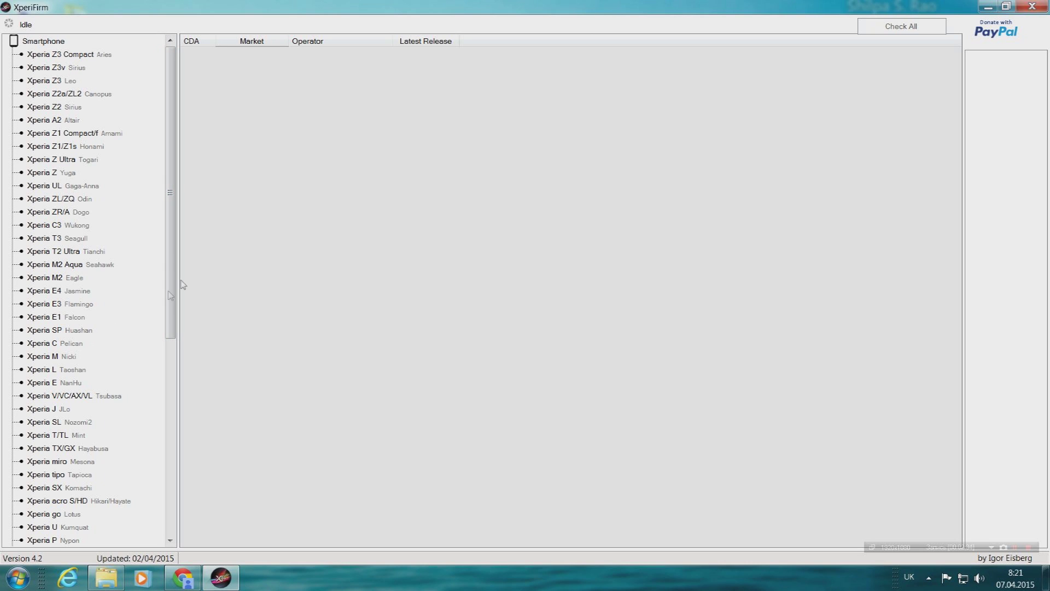
drag(177, 251, 48, 191)
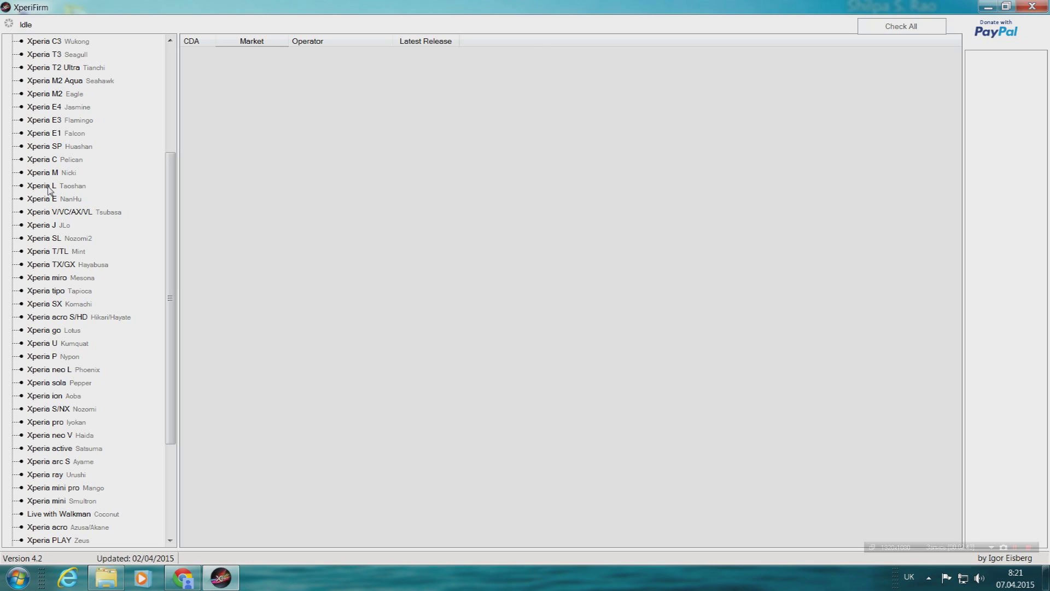
click(49, 189)
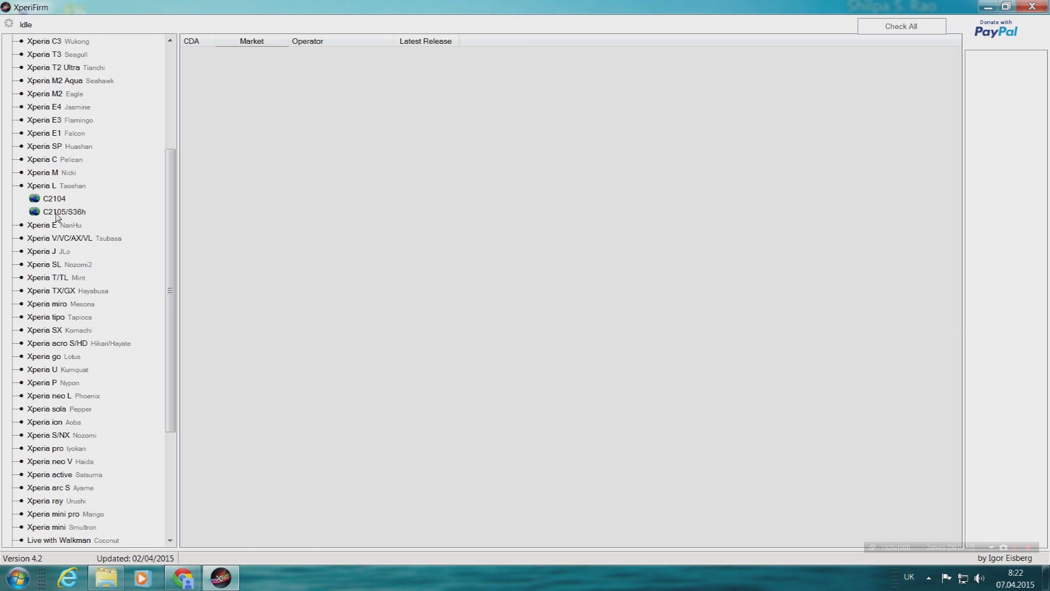
click(56, 213)
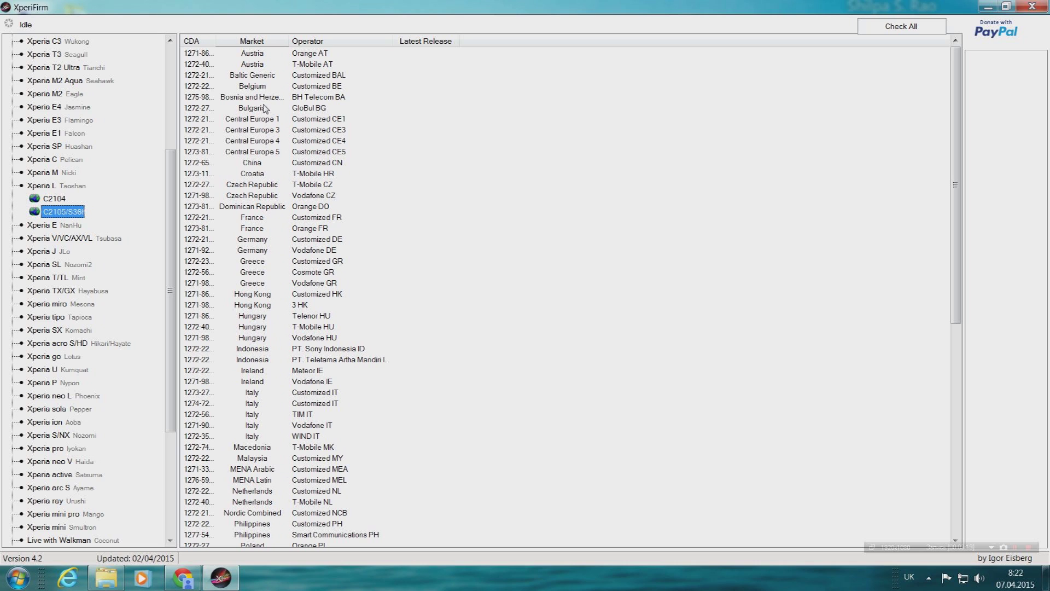
Select the Russia market firmware with operator Customized RU for the C2105/S36h
scroll(257, 210, down, 3)
click(397, 217)
scroll(396, 218, down, 11)
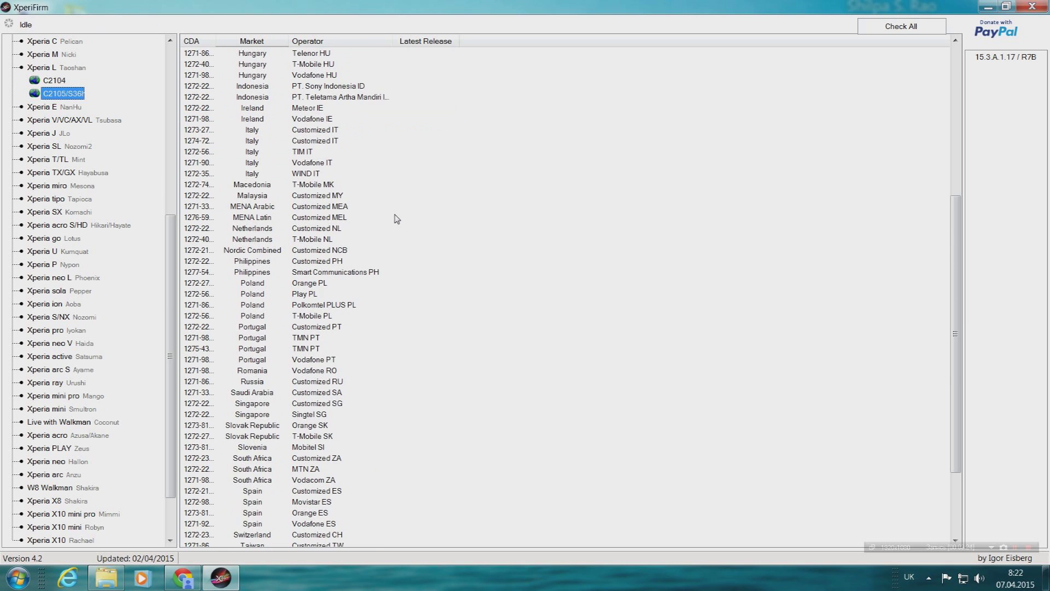
scroll(396, 219, down, 1)
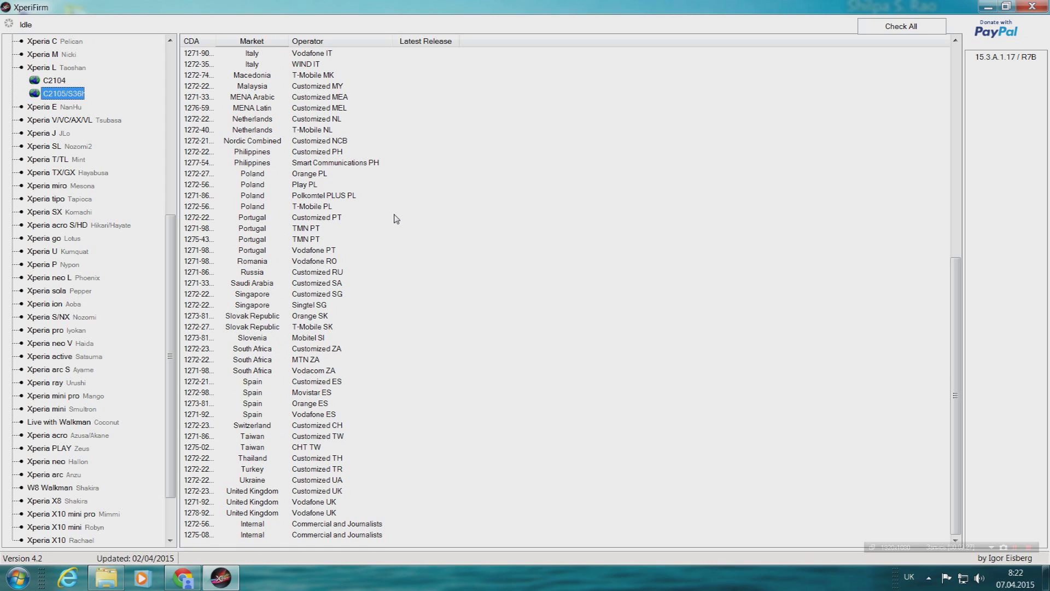
click(258, 273)
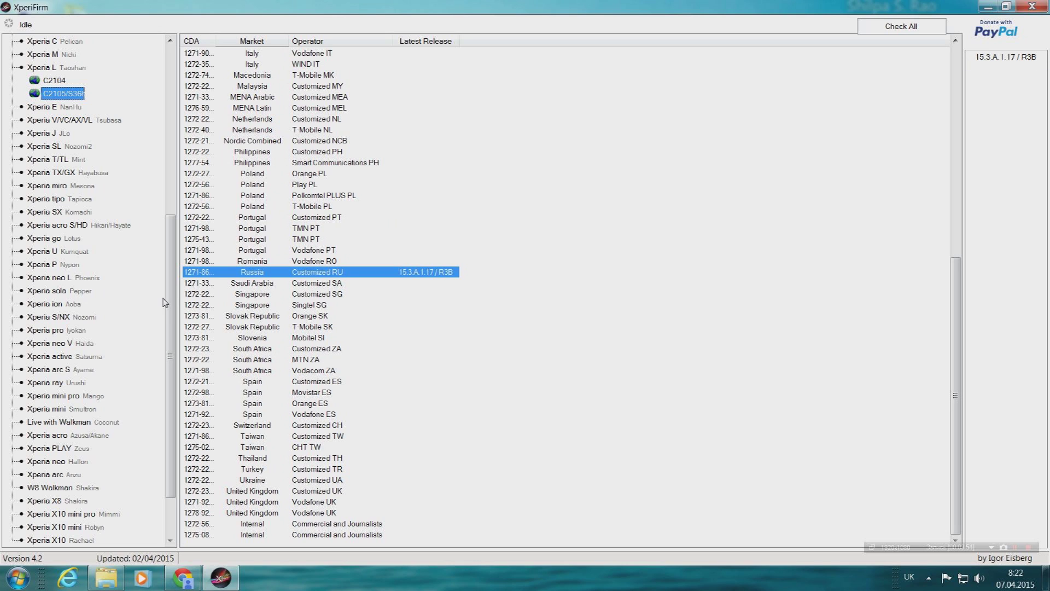
View the available releases for the Xperia M2 D2305 in the Ukraine market, operator Customized UA
drag(172, 303, 178, 201)
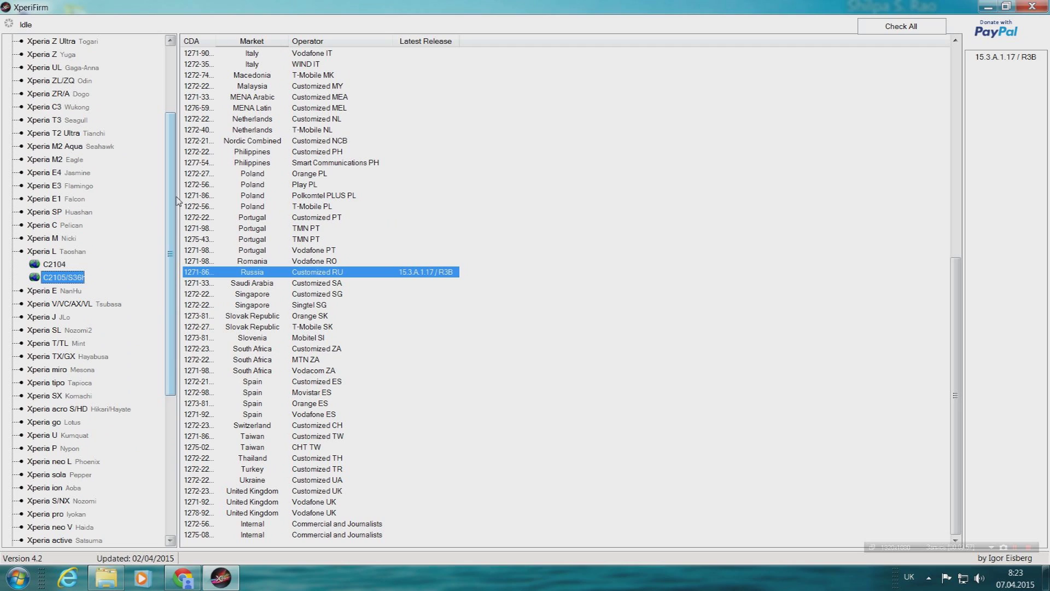
click(61, 161)
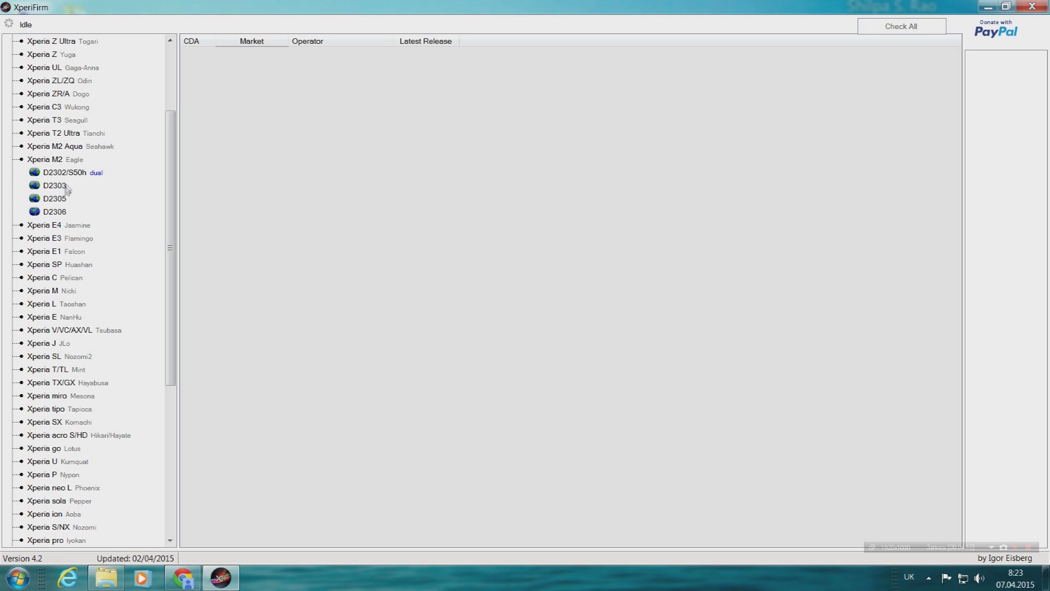
click(59, 200)
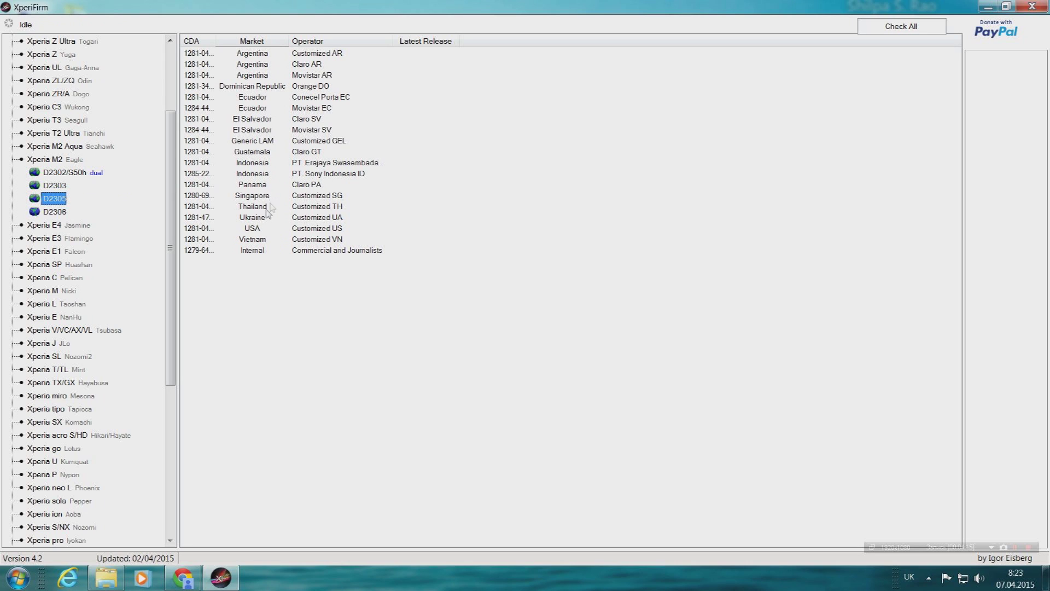
click(256, 219)
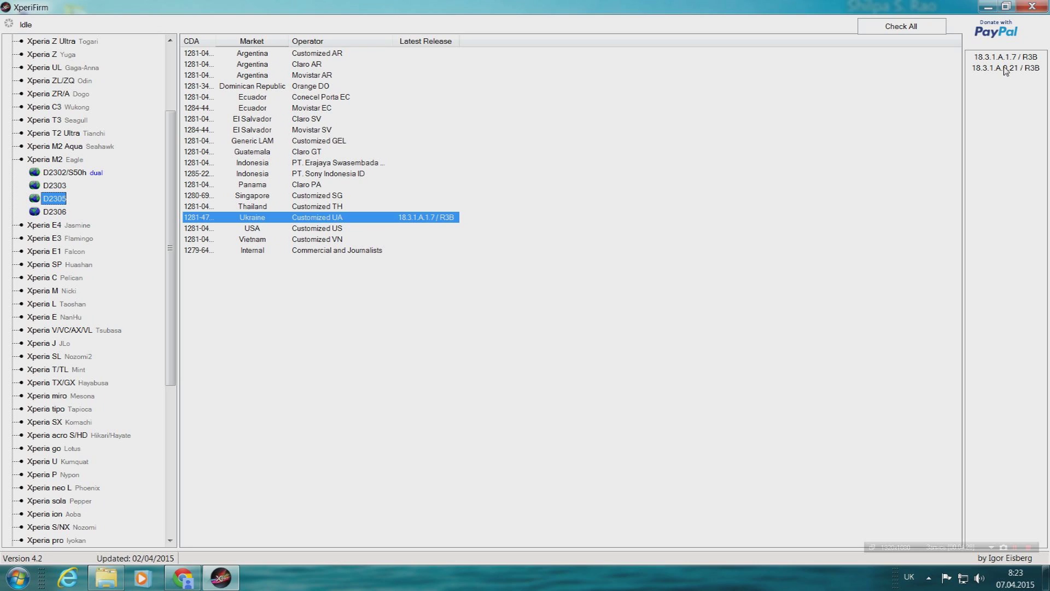
Open release 15.3.A.1.17 / R3B of the Russia Customized RU firmware for the Xperia L C2105/S36h in the downloader
click(50, 303)
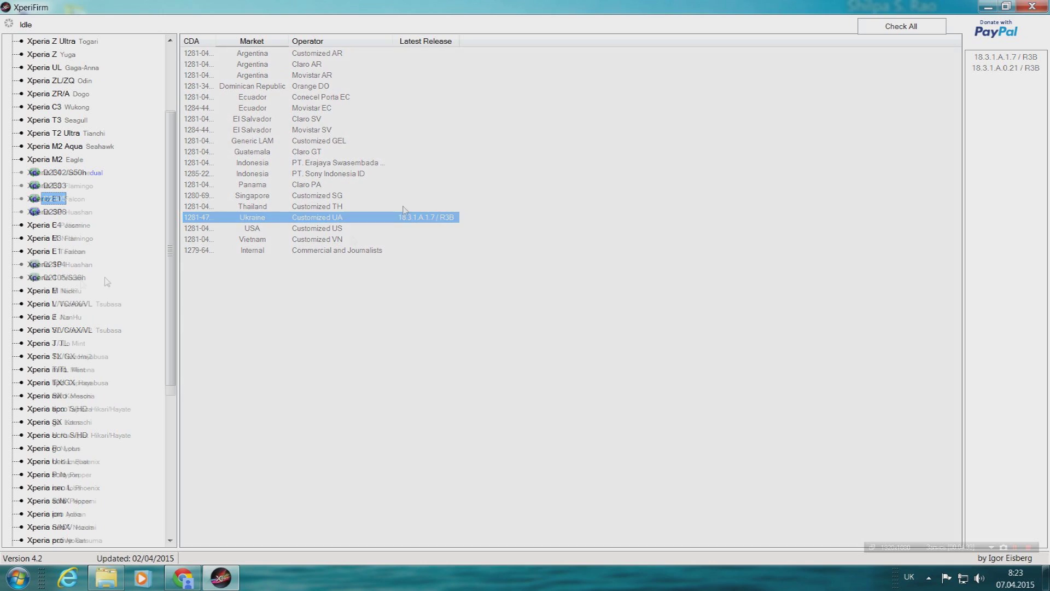
click(56, 279)
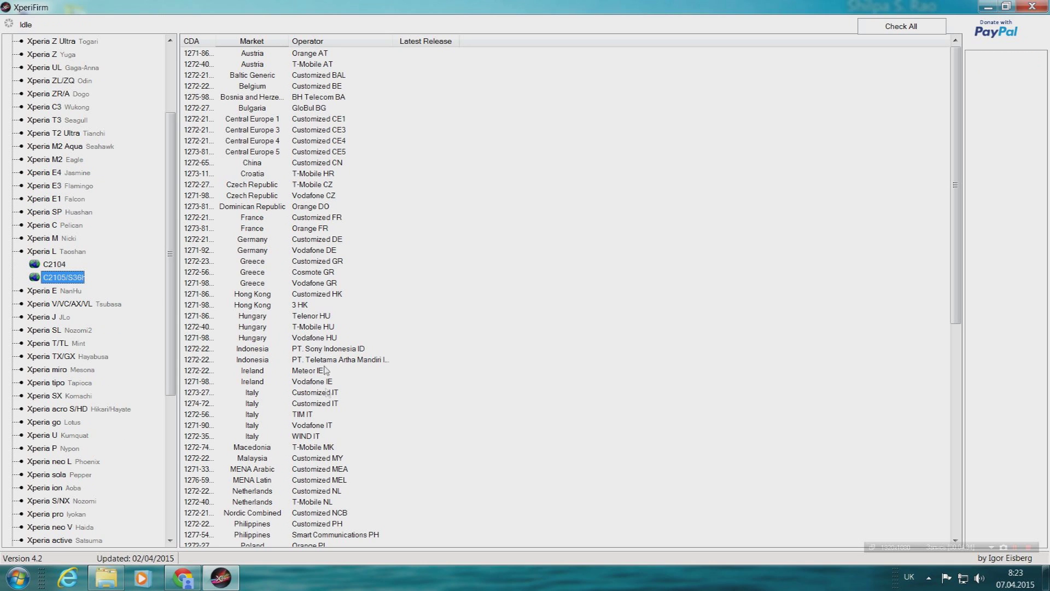
scroll(429, 363, down, 3)
click(448, 327)
scroll(465, 336, down, 5)
scroll(454, 343, down, 6)
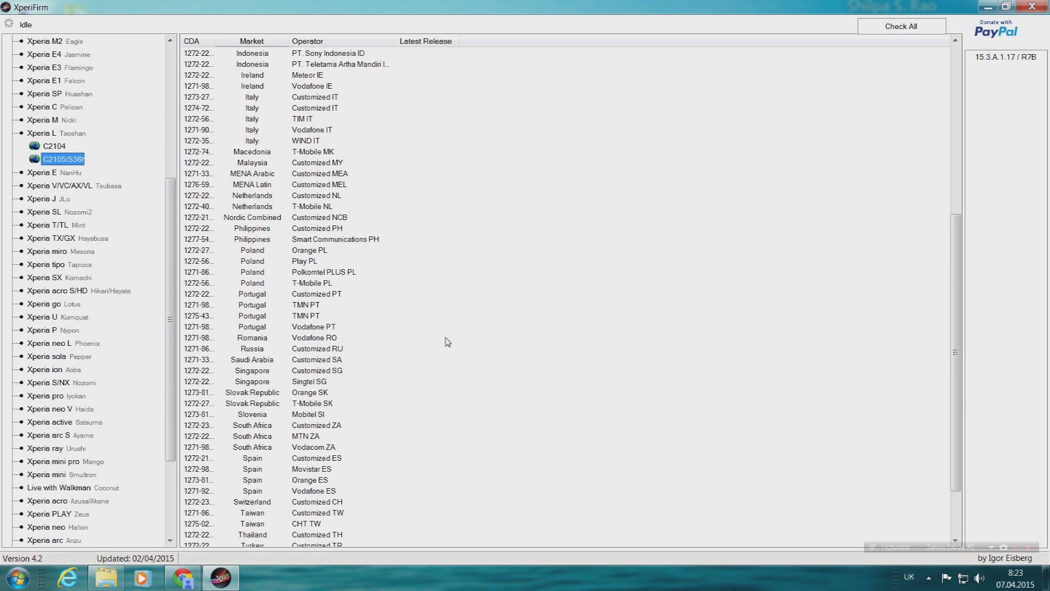
click(252, 274)
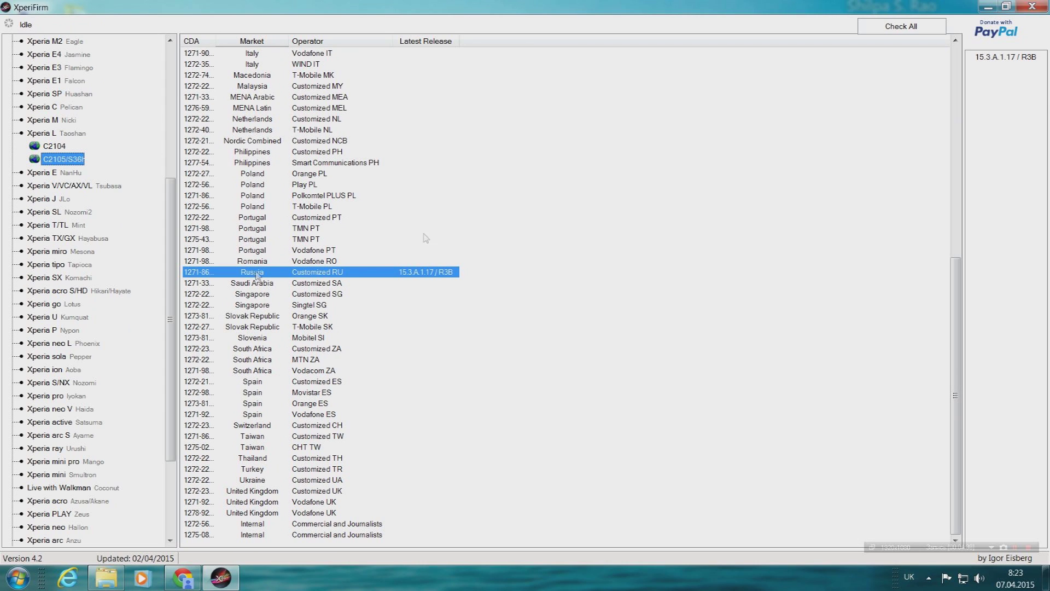
click(1006, 57)
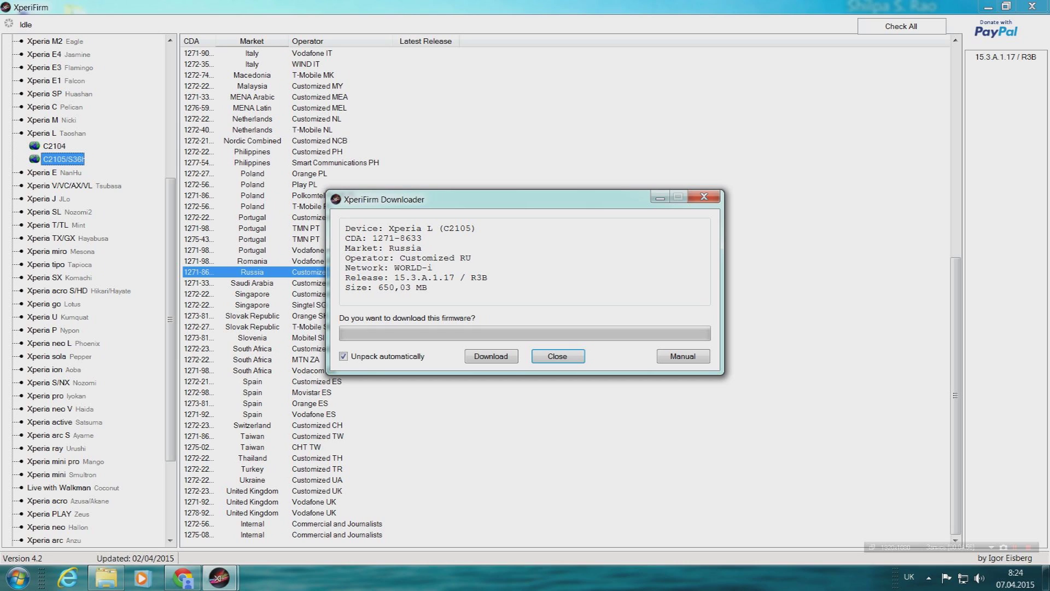
Examine the market, operator, network, release and size entries in the firmware details
drag(425, 248, 388, 248)
click(422, 247)
drag(400, 258, 471, 258)
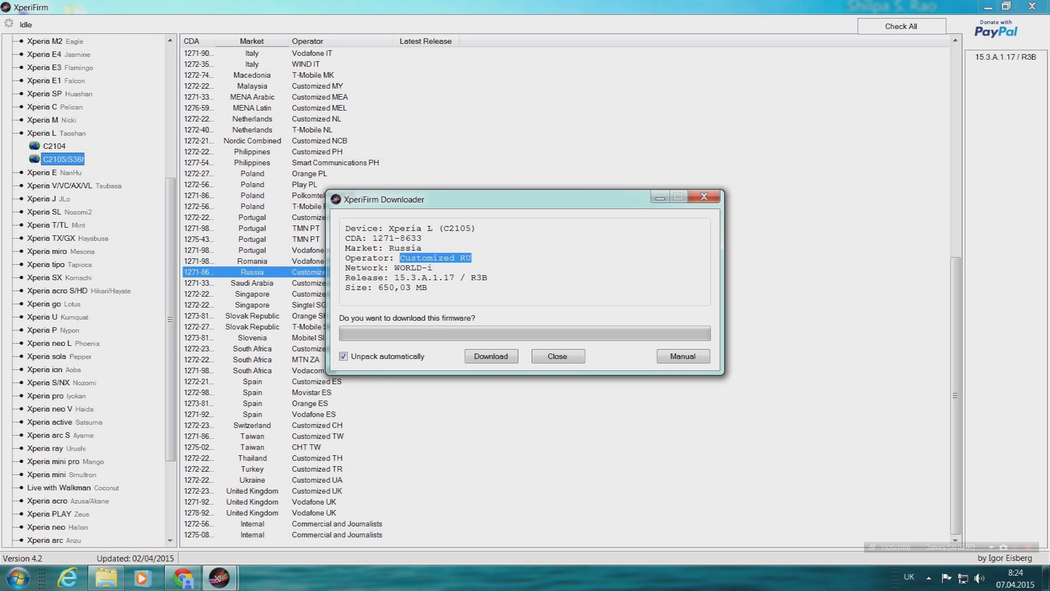
click(422, 248)
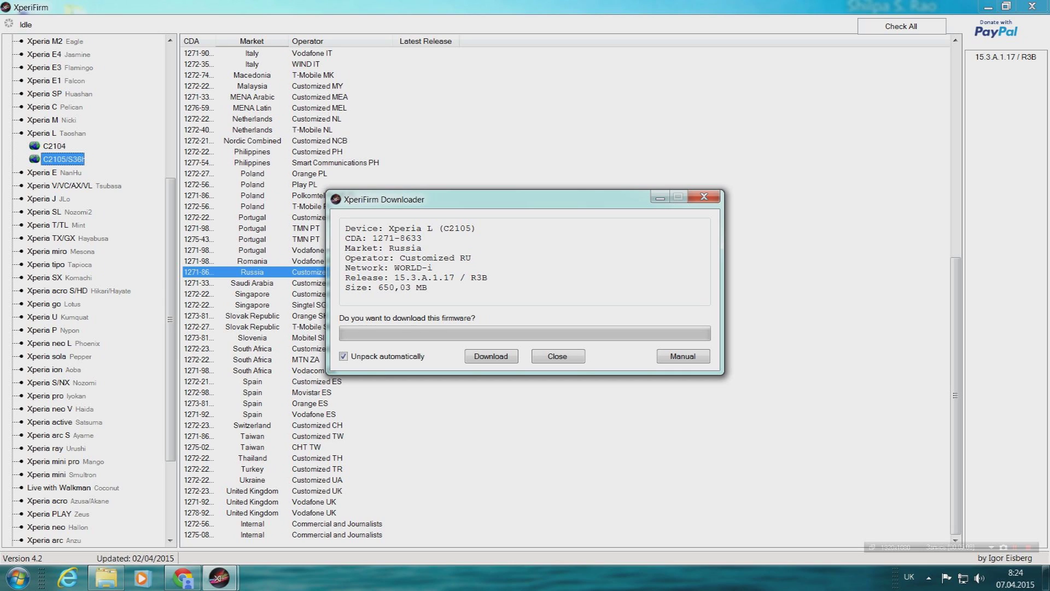
drag(394, 267, 428, 277)
click(460, 258)
click(432, 267)
drag(377, 287, 417, 287)
click(427, 287)
Turn off automatic unpacking and try the manual option, declining both the URL copy and the unpacking
click(416, 359)
click(691, 360)
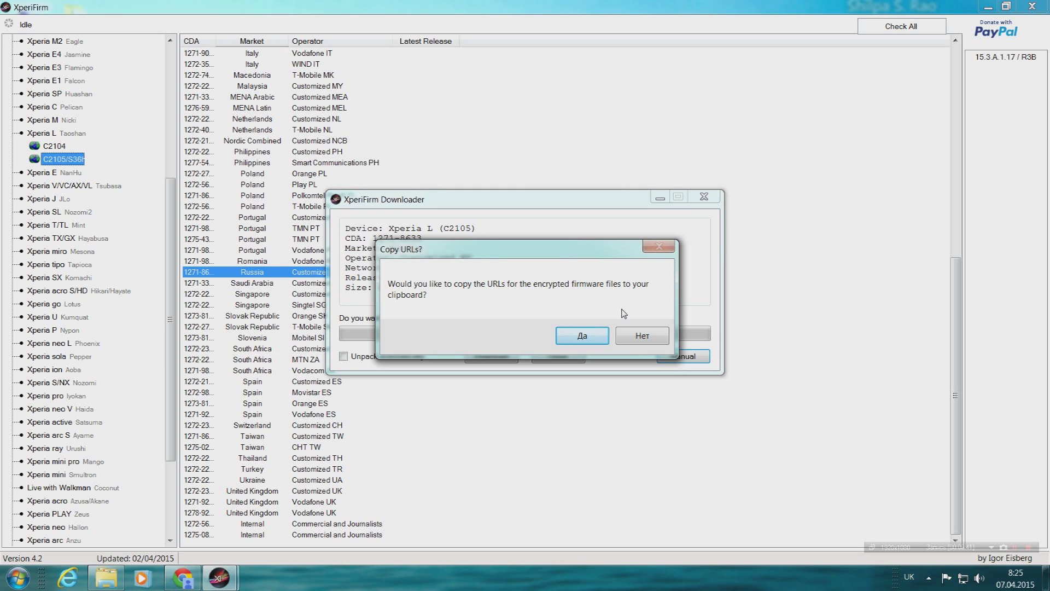
click(646, 337)
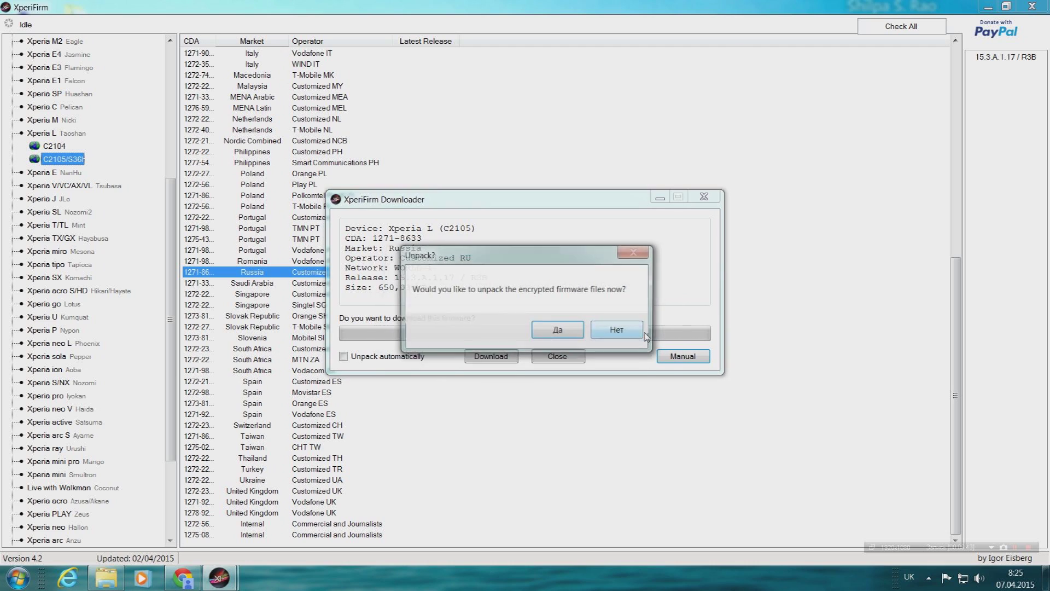
click(617, 331)
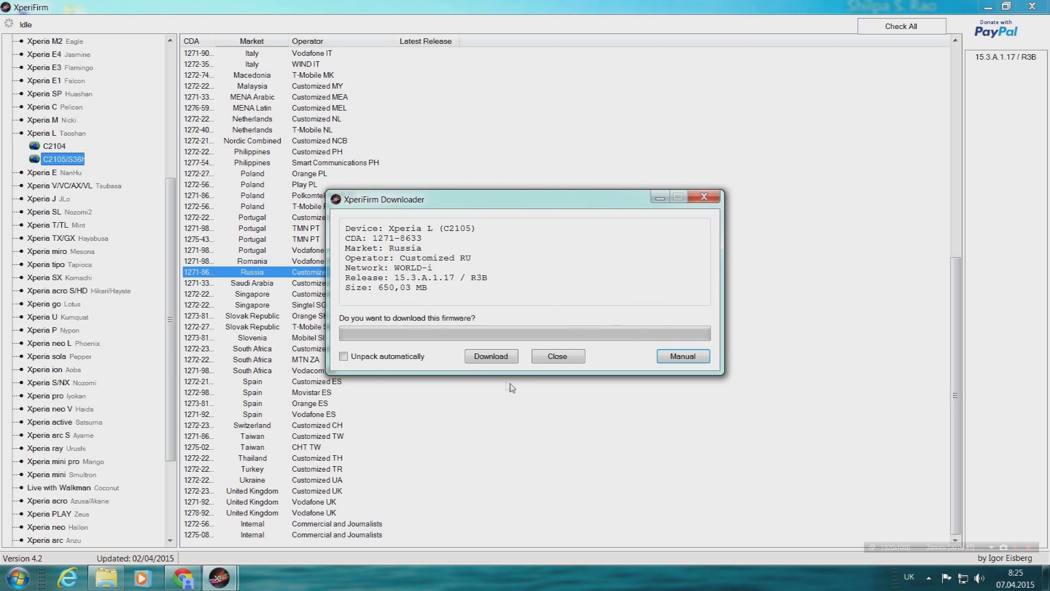
Start downloading the firmware and confirm the destination folder for its files
click(505, 360)
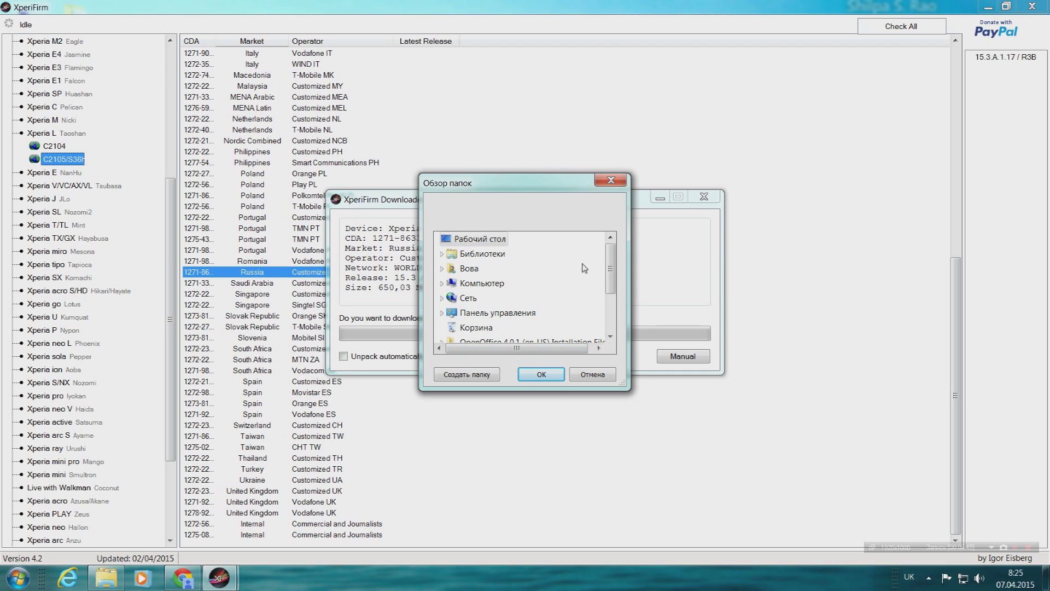
mouse_move(612, 266)
mouse_down()
mouse_move(612, 304)
mouse_move(612, 266)
mouse_up()
click(549, 375)
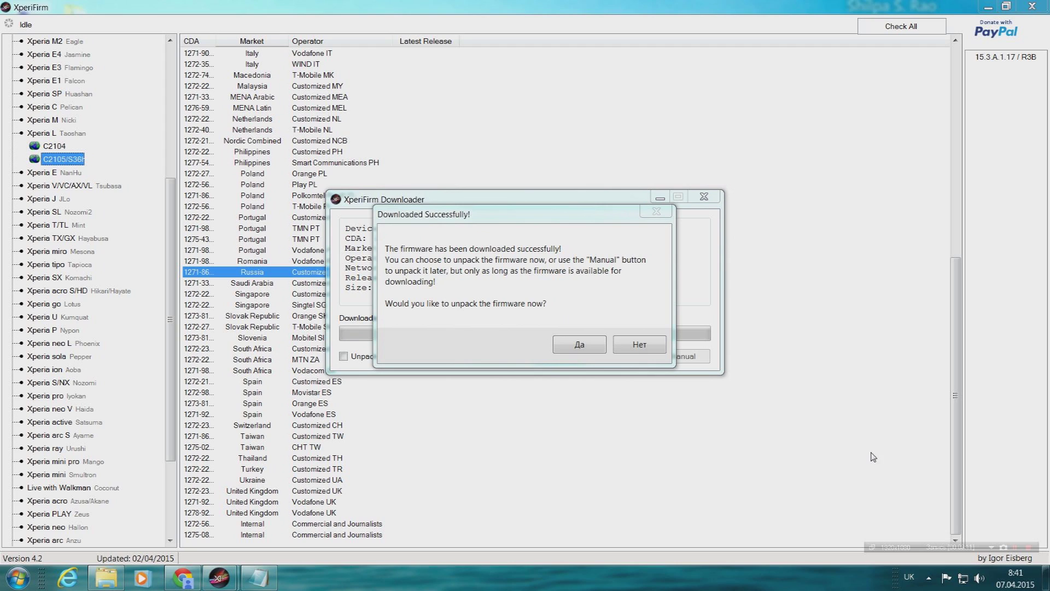
Decline unpacking the downloaded firmware and close the downloader
drag(538, 218, 539, 207)
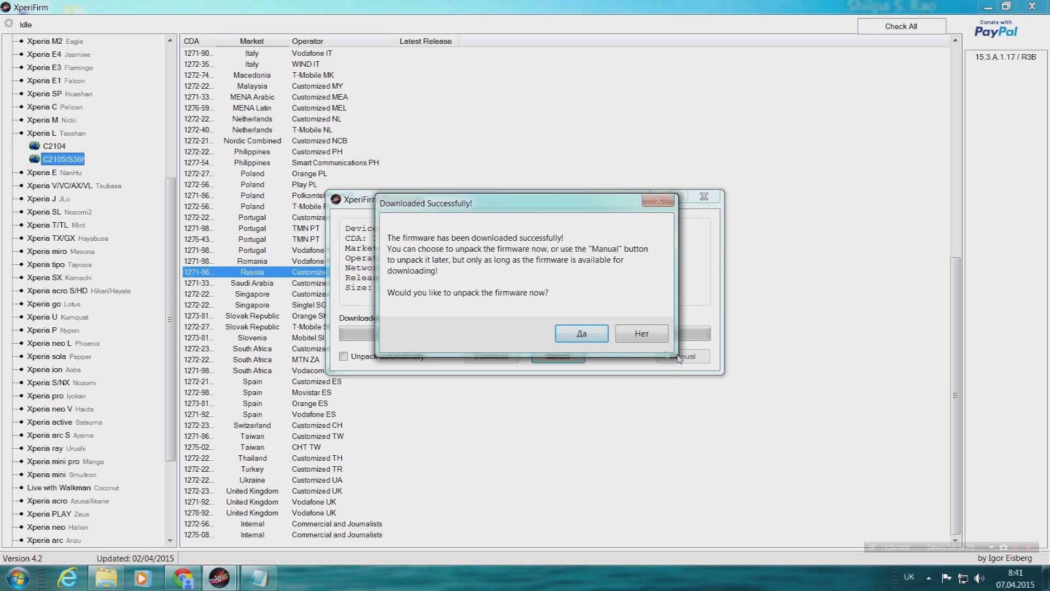
click(639, 336)
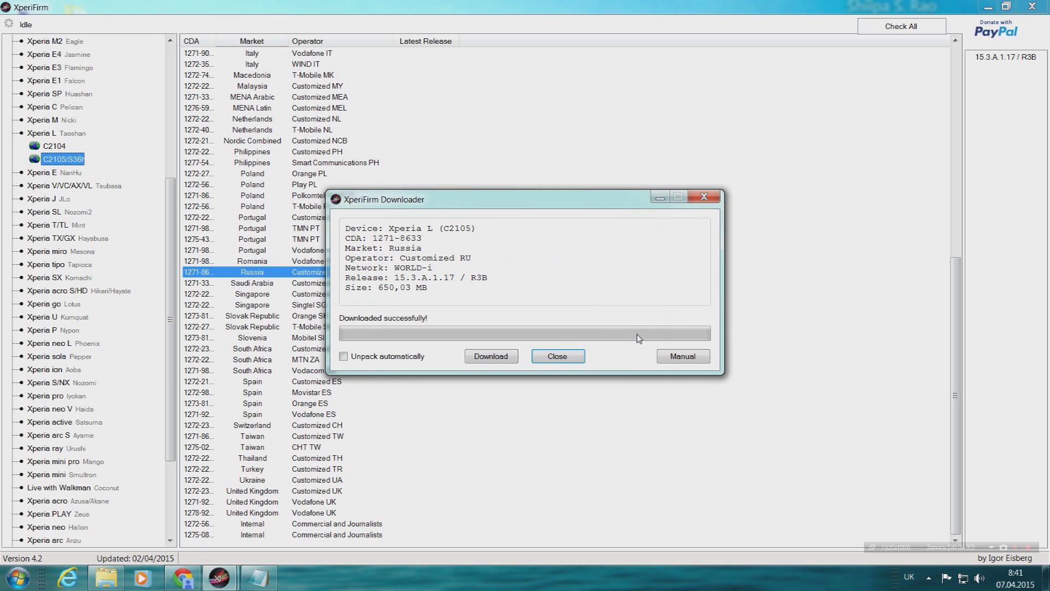
click(704, 197)
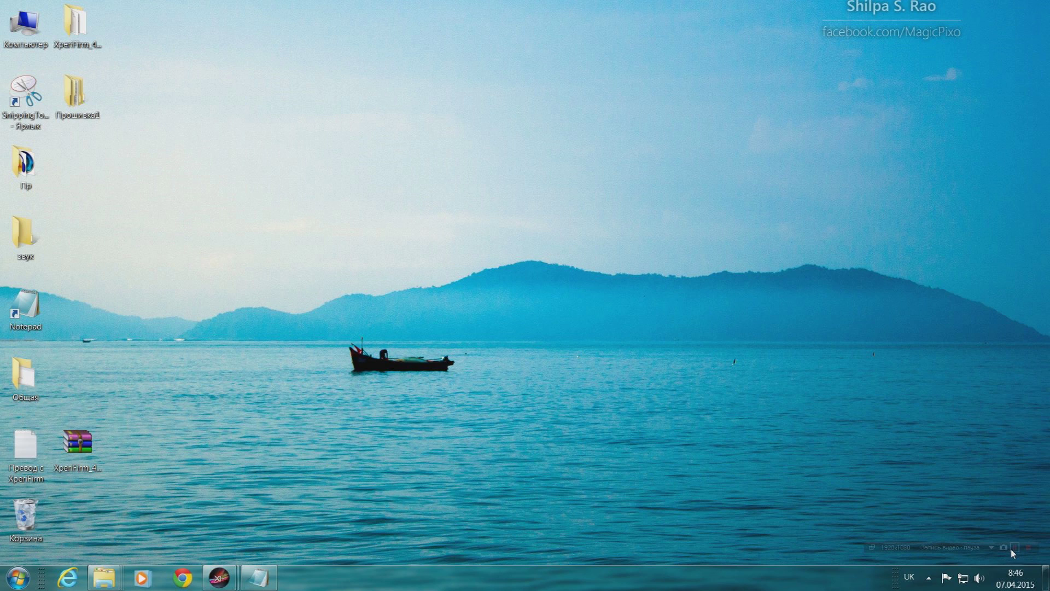
Open the desktop folder Прошивка1 and its C2105_Customized RU subfolder to examine the firmware files downloaded without unpacking
click(1010, 549)
double_click(70, 116)
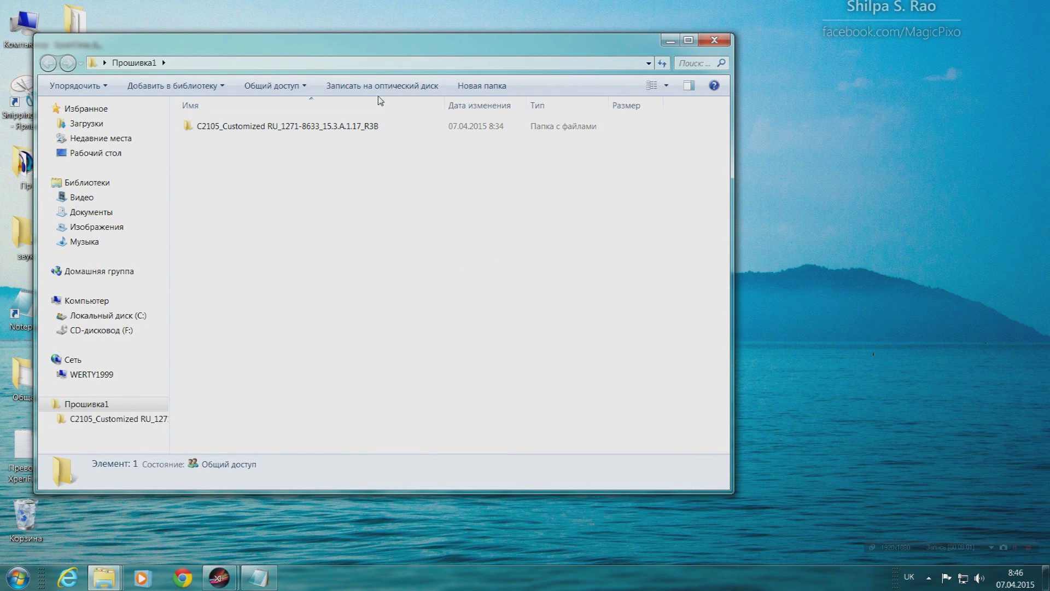
click(208, 133)
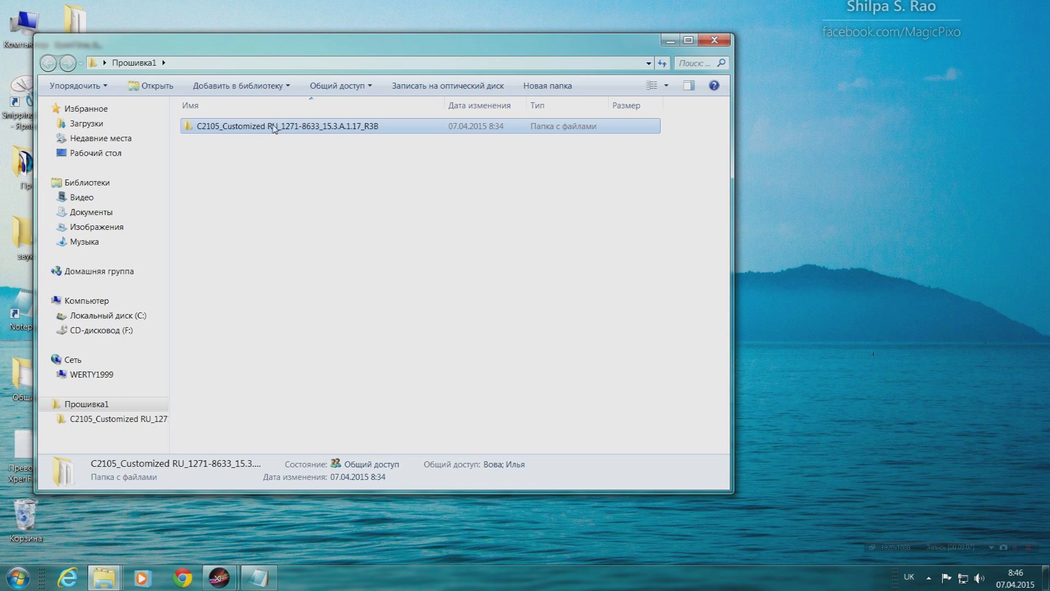
double_click(355, 127)
click(356, 128)
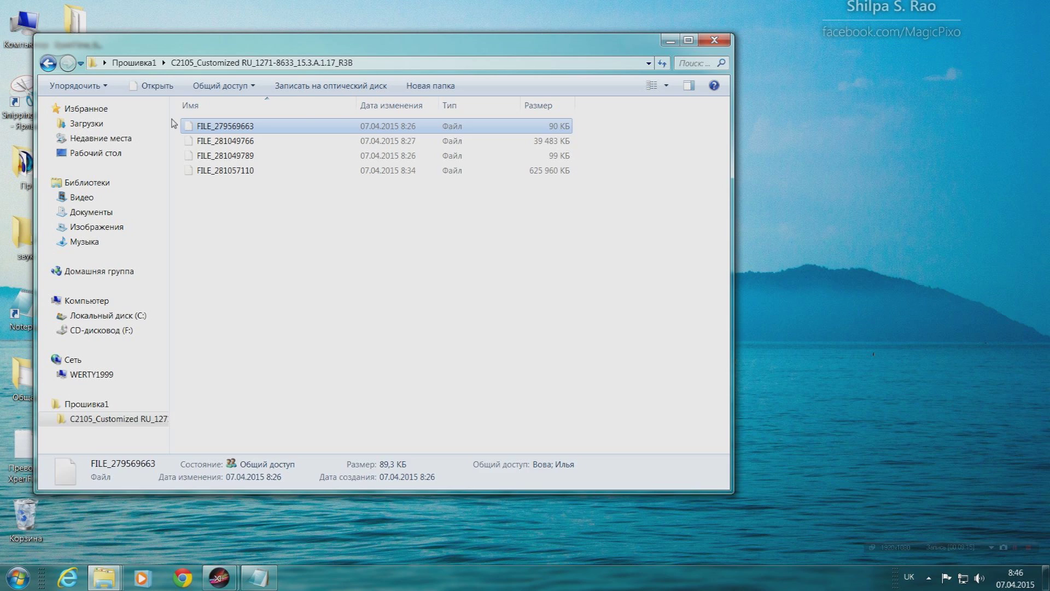
drag(172, 119, 309, 194)
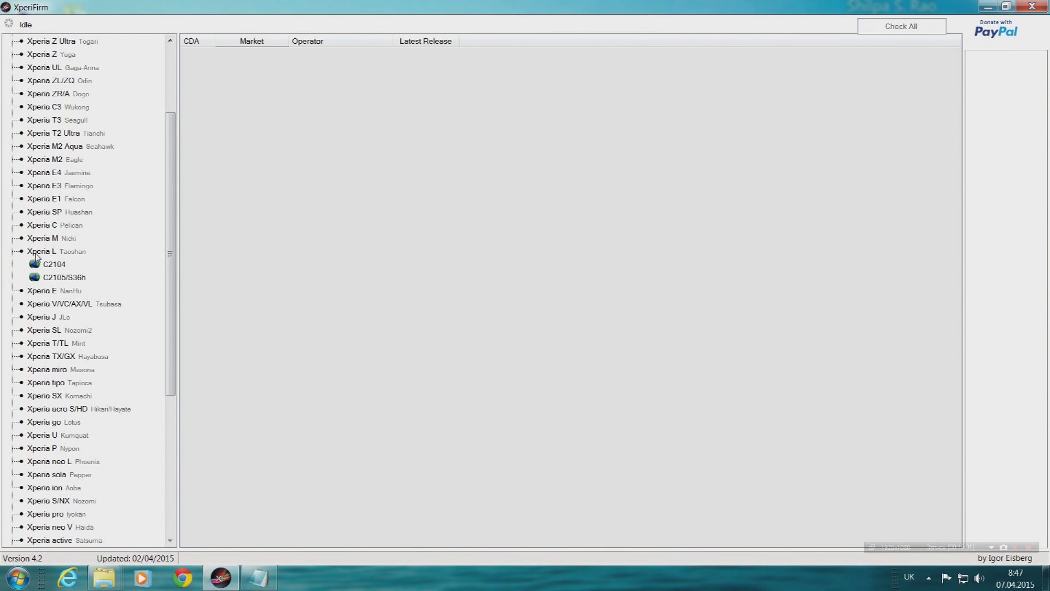
In XperiFirm, select the C2105/S36h model and the Russia Customized RU entry, and open release 15.3.A.1.17 / R3B for download
click(61, 277)
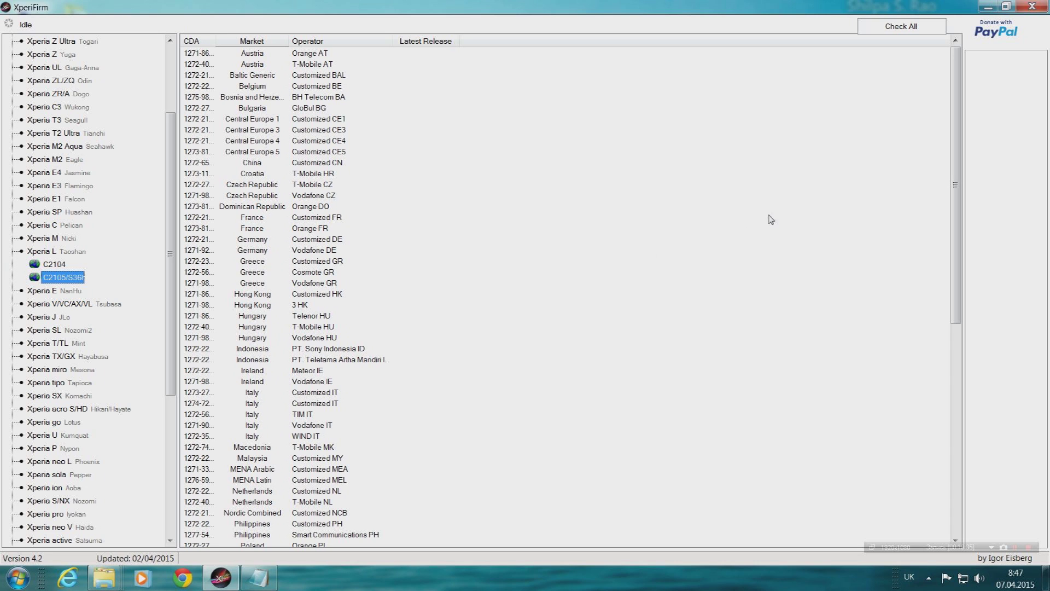
drag(956, 186, 955, 361)
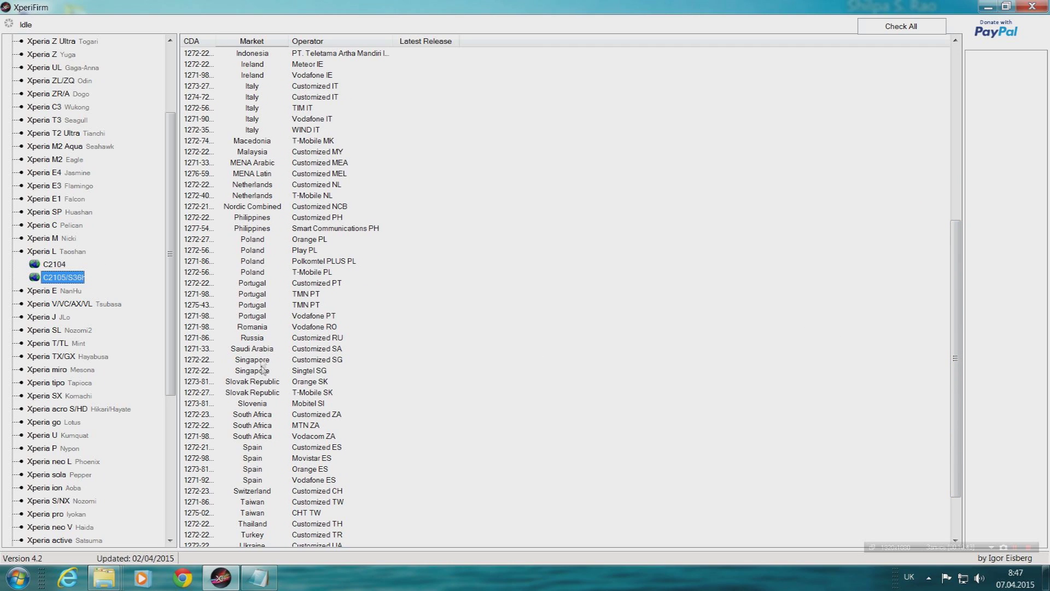
click(264, 339)
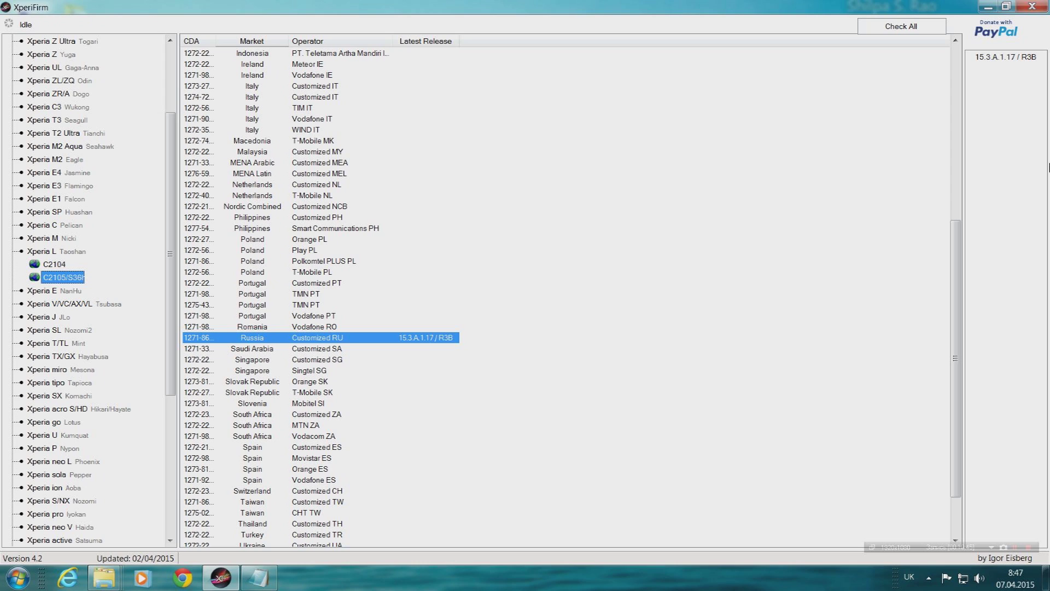
click(1011, 58)
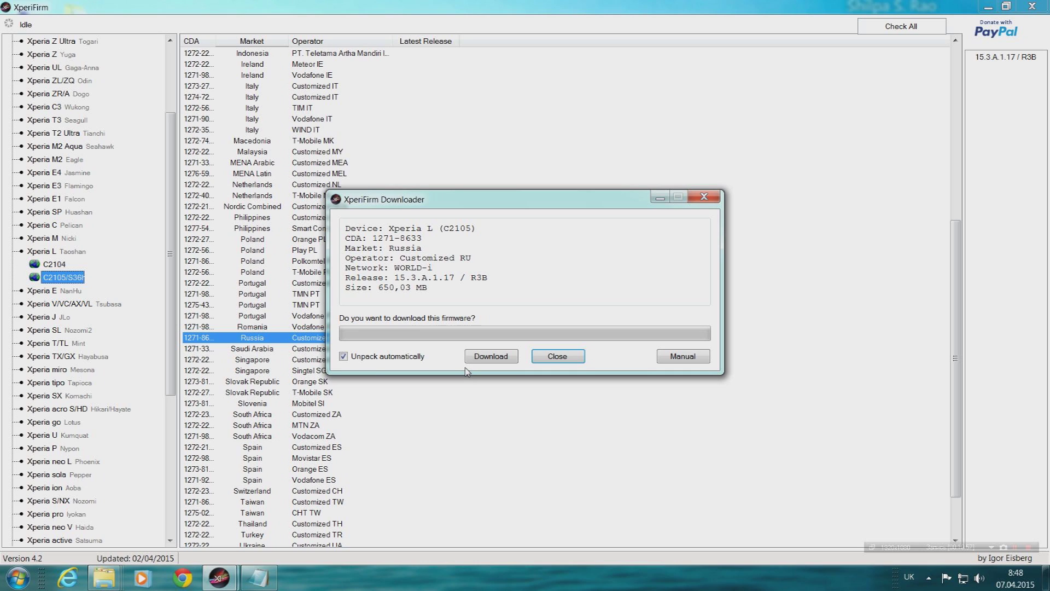
Download the firmware with automatic unpacking enabled into the desktop folder Прошивка2, and close the downloader
click(495, 360)
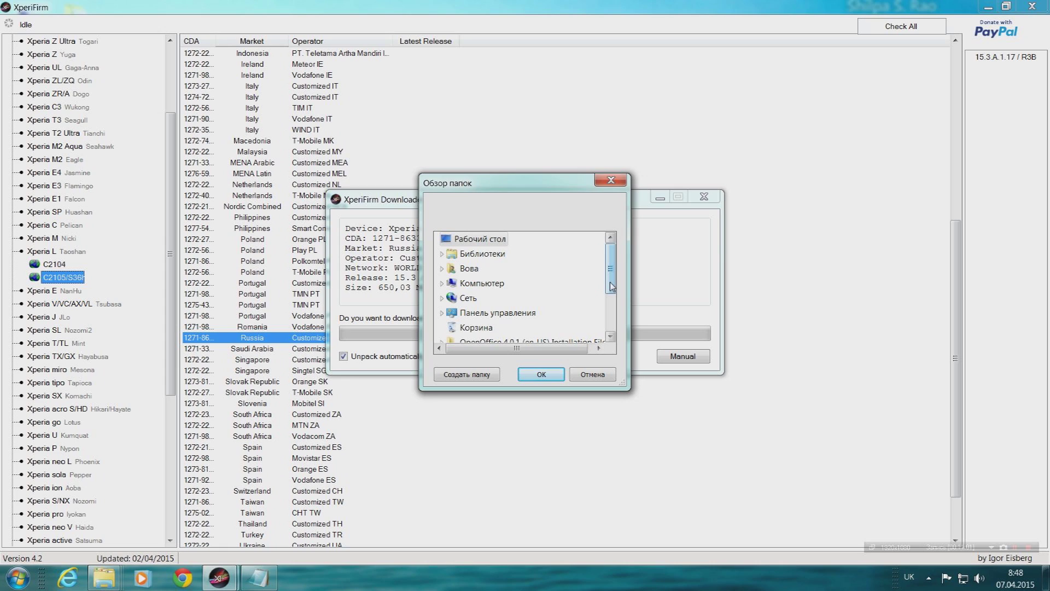
drag(612, 287, 618, 327)
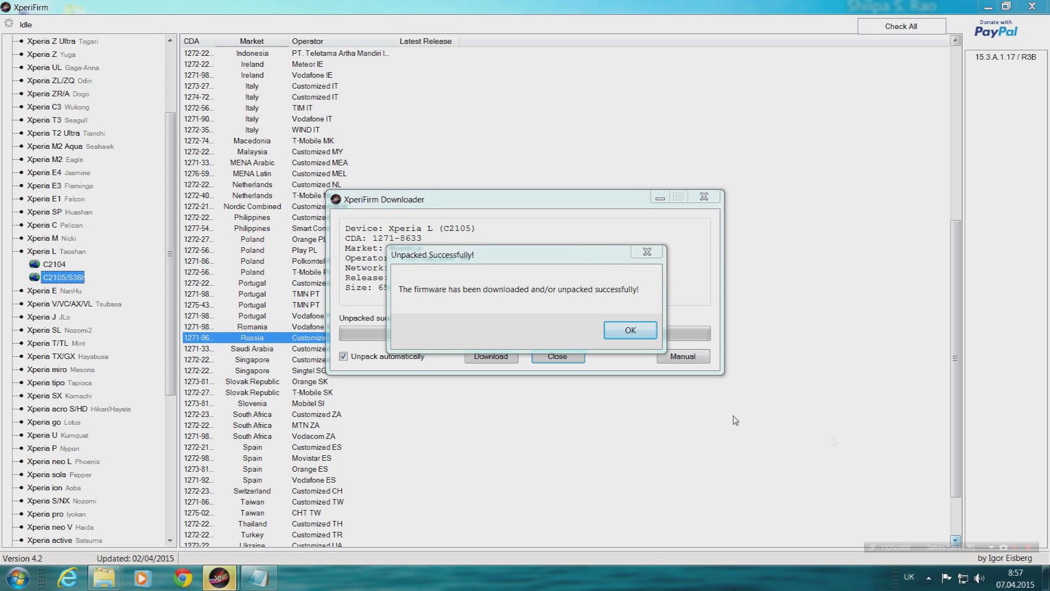
click(645, 335)
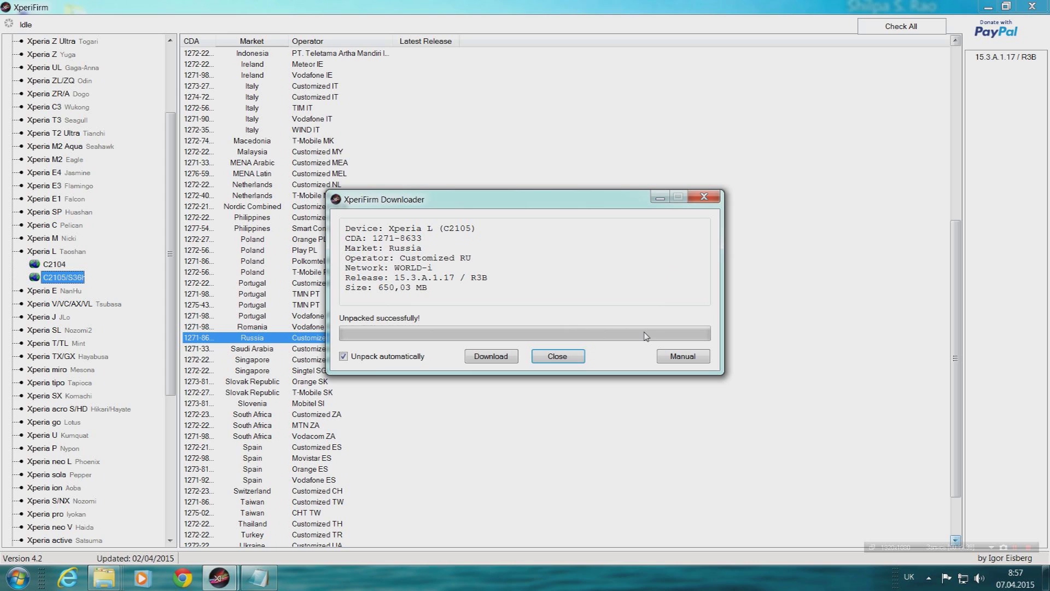
click(704, 197)
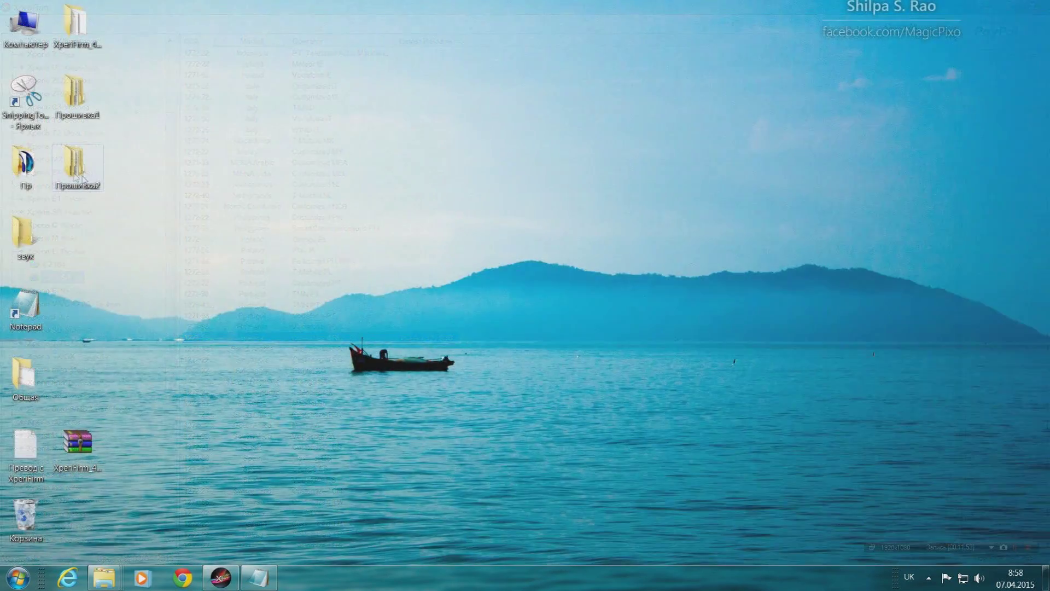
Open the desktop folder Прошивка2 and examine the unpacked firmware files in its C2105_Customized RU subfolder, including the boot folder
double_click(78, 174)
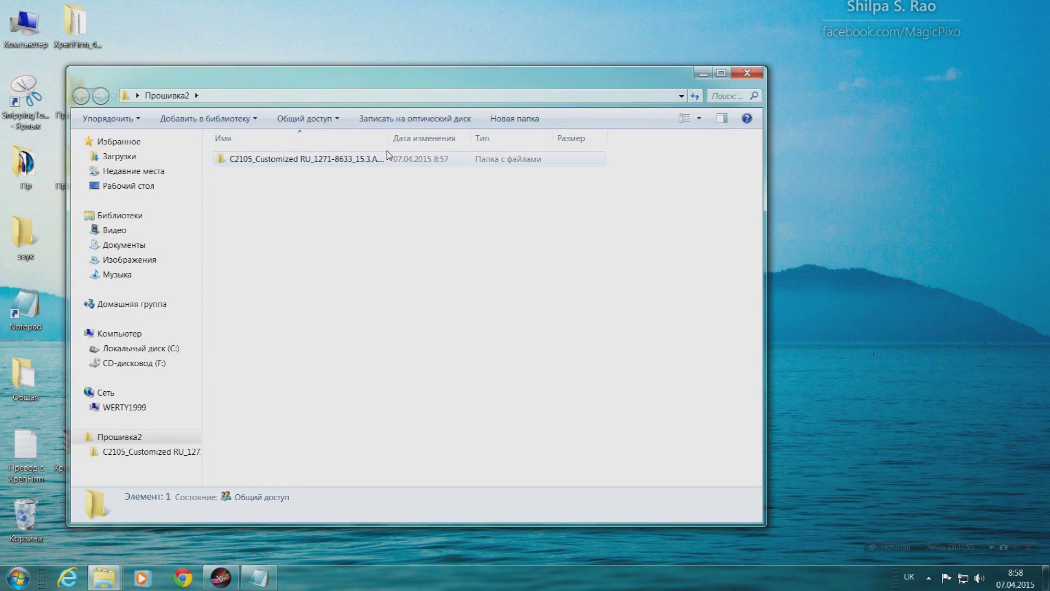
drag(389, 135, 504, 136)
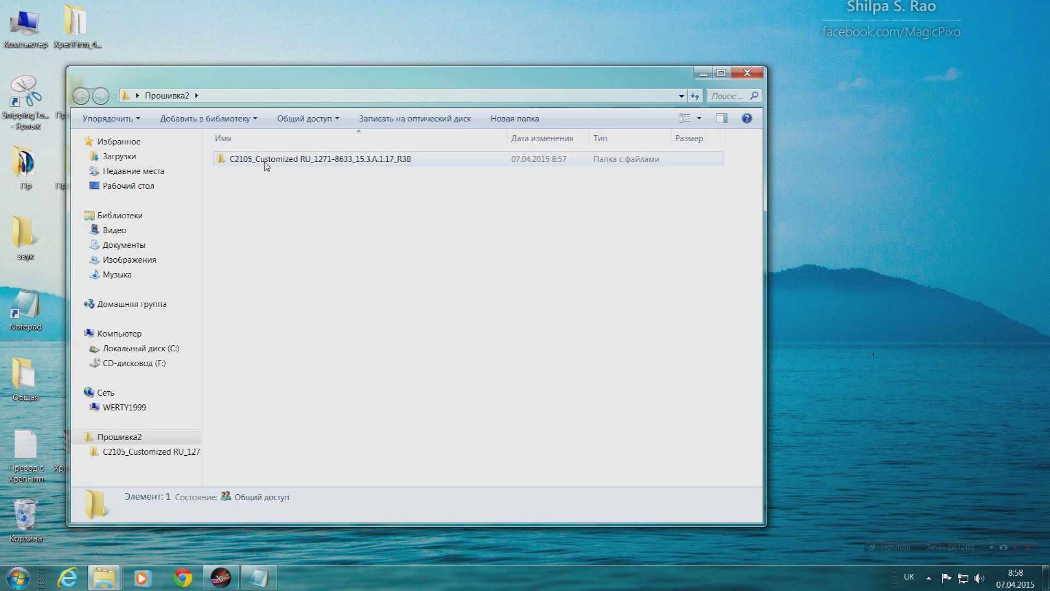
double_click(398, 160)
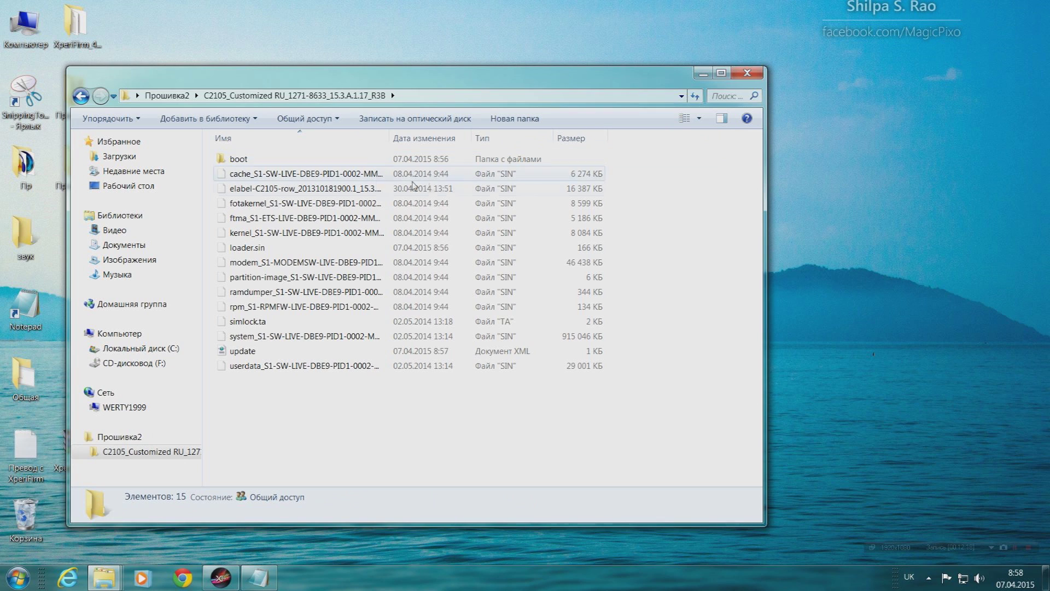
double_click(249, 161)
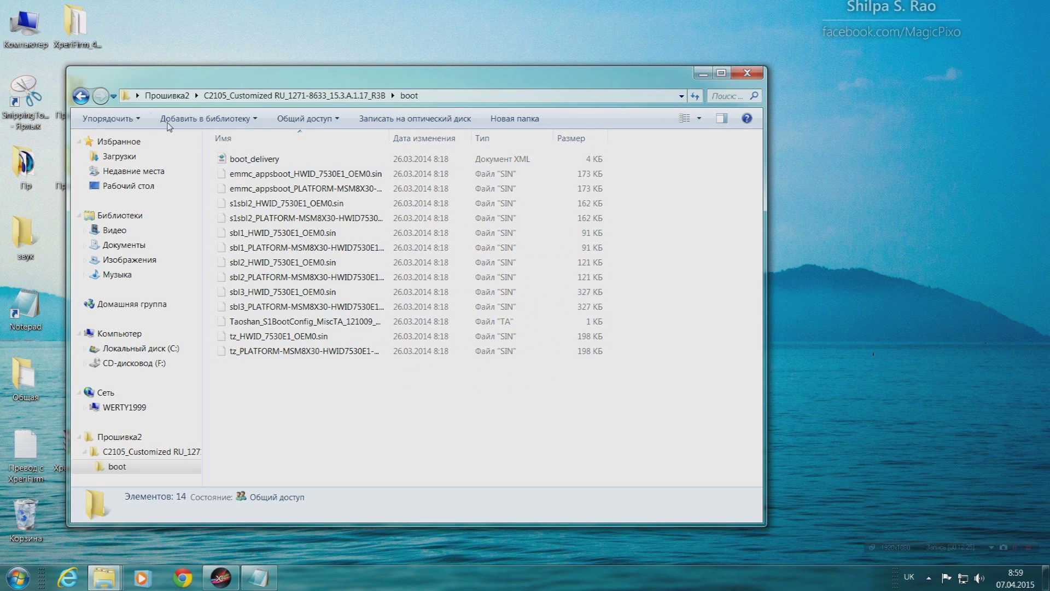
click(80, 97)
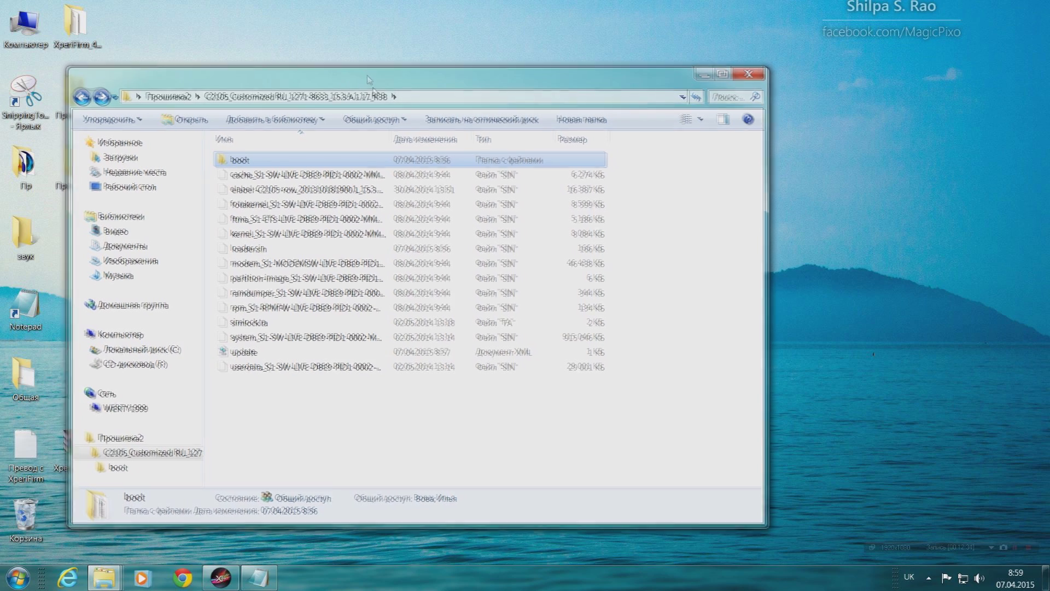
Place the Прошивка2 and Прошивка1 firmware folders side by side and compare their files, checking inside the boot folder
drag(366, 75, 402, 136)
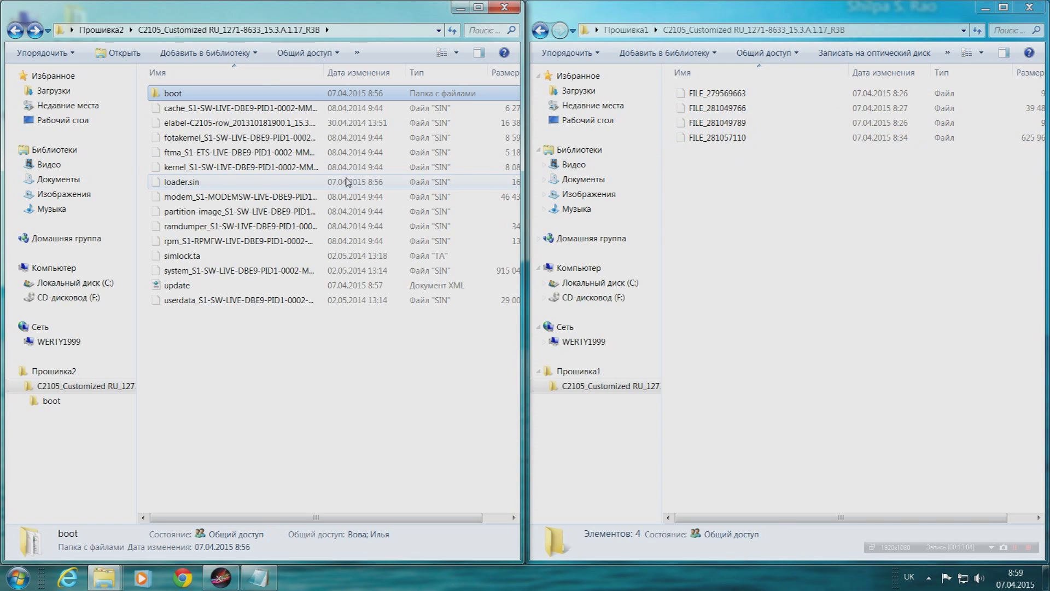
double_click(161, 92)
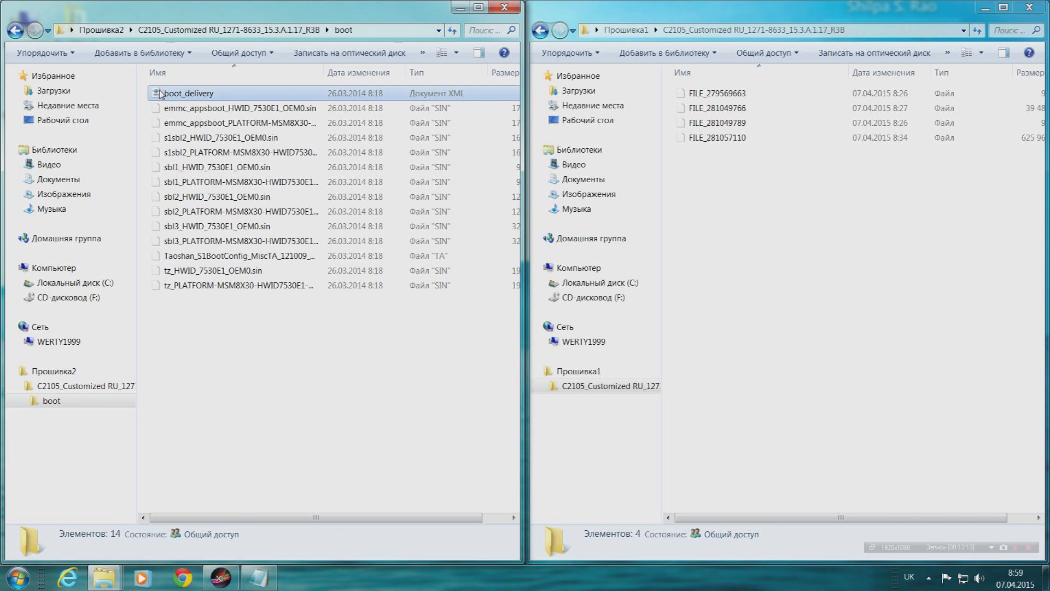
click(15, 30)
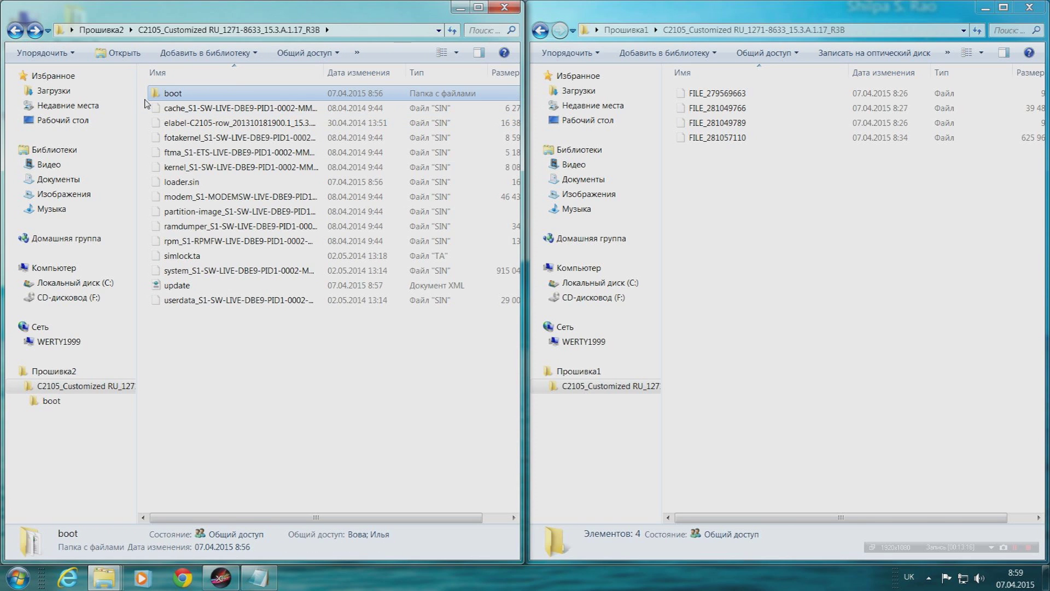